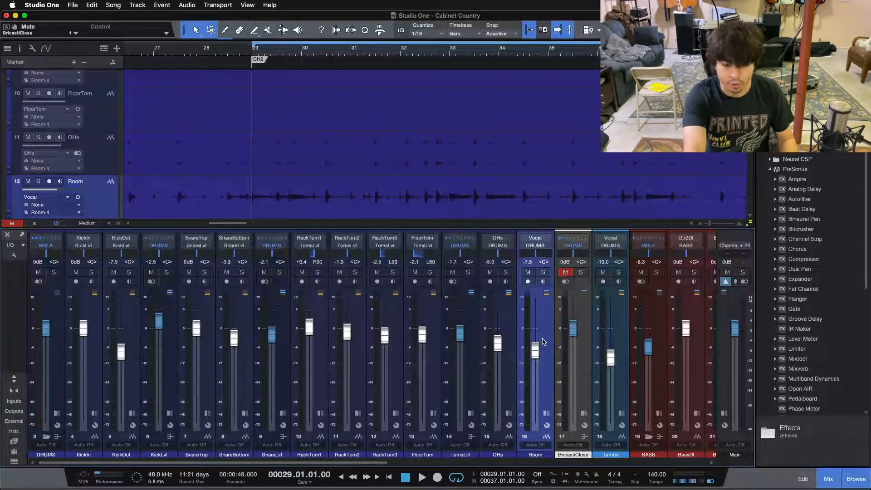
- Play the chorus from bar 29 and unmute the BricastiClose channel during playback to compare the mix with and without it
key("space")
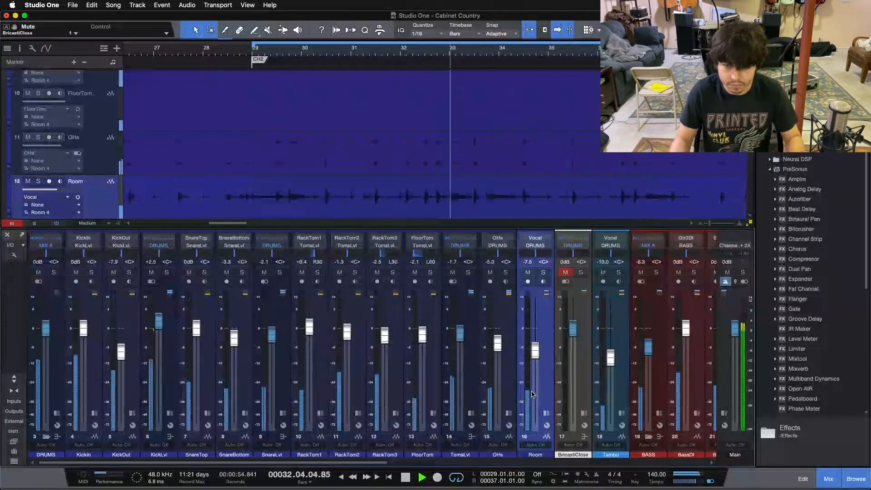
left_click(565, 272)
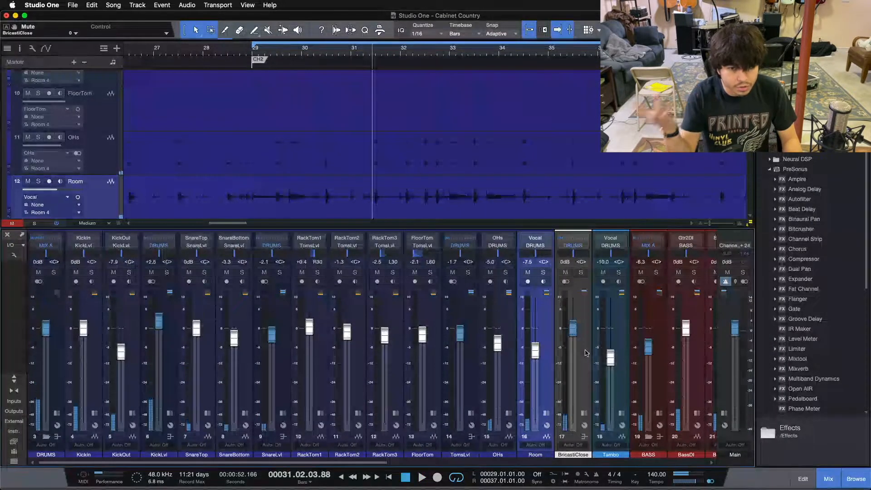
left_click(585, 353)
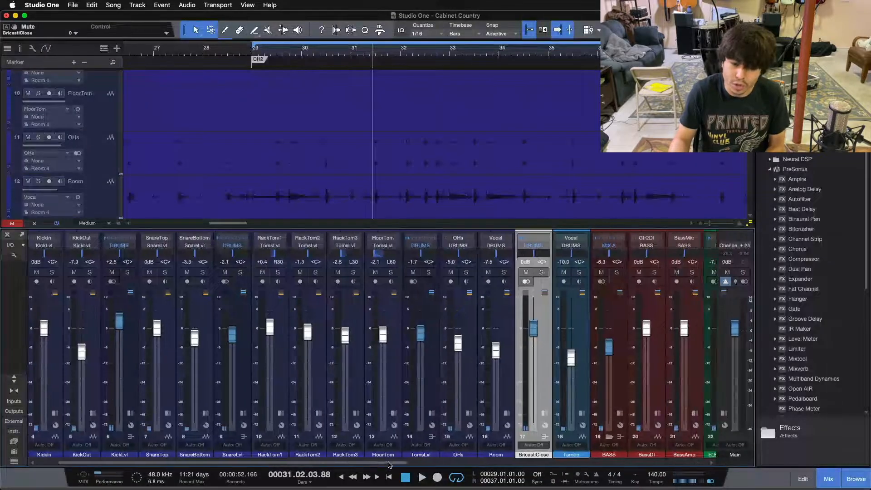
left_click(283, 385)
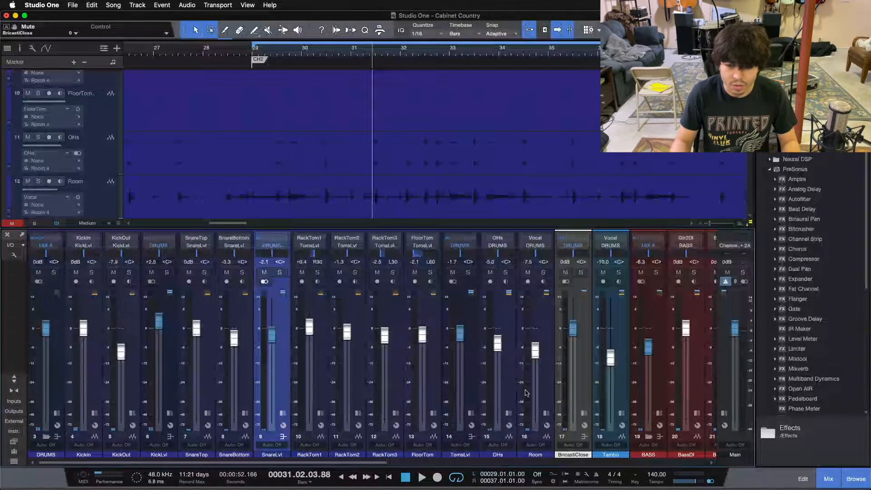
left_click(578, 367)
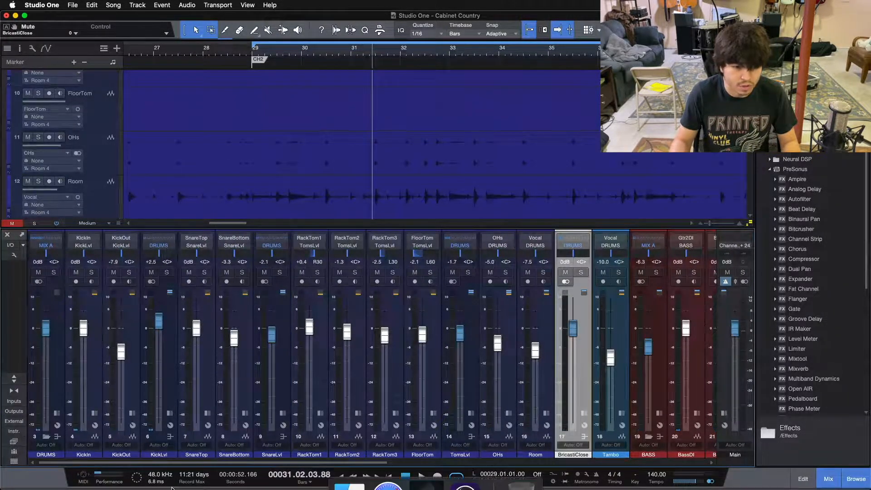
- Solo the DRUMS bus with BricastiClose muted and play the chorus to hear the drums without the reverb
left_click(53, 271)
left_click(565, 271)
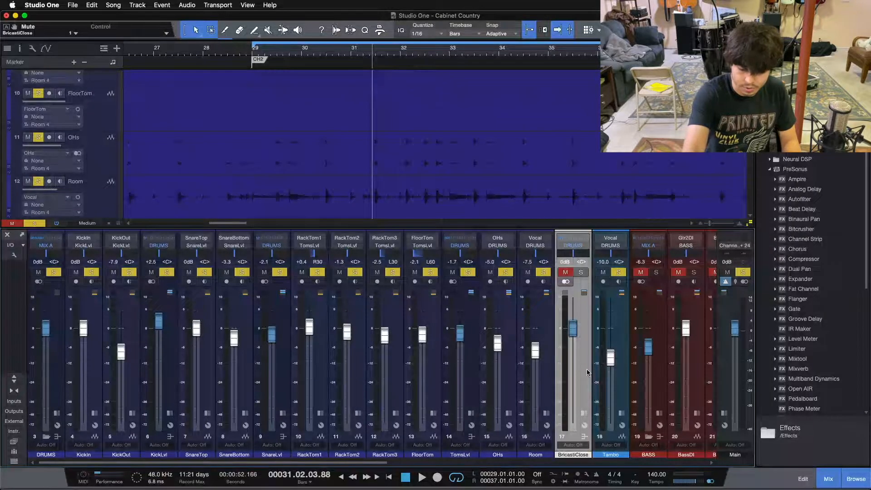
key("space")
key("KP_1")
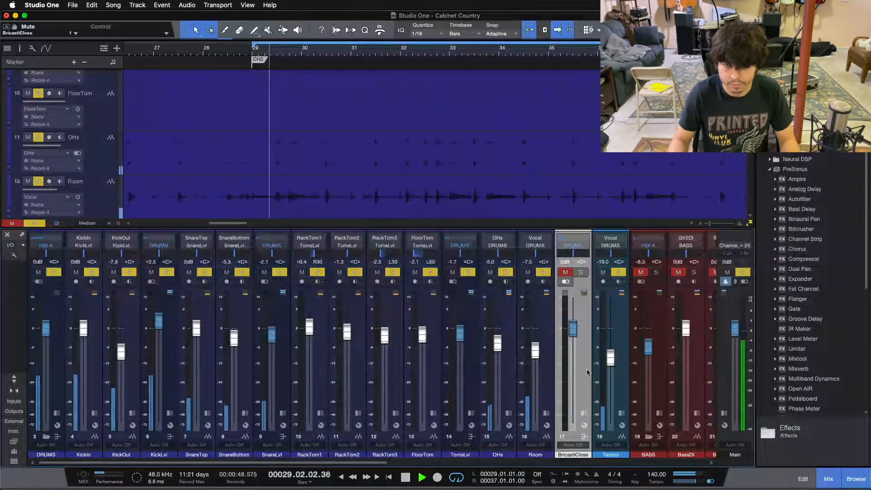
- Toggle the BricastiClose solo during playback to compare the drums with and without the reverb, ending with it in
left_click(581, 273)
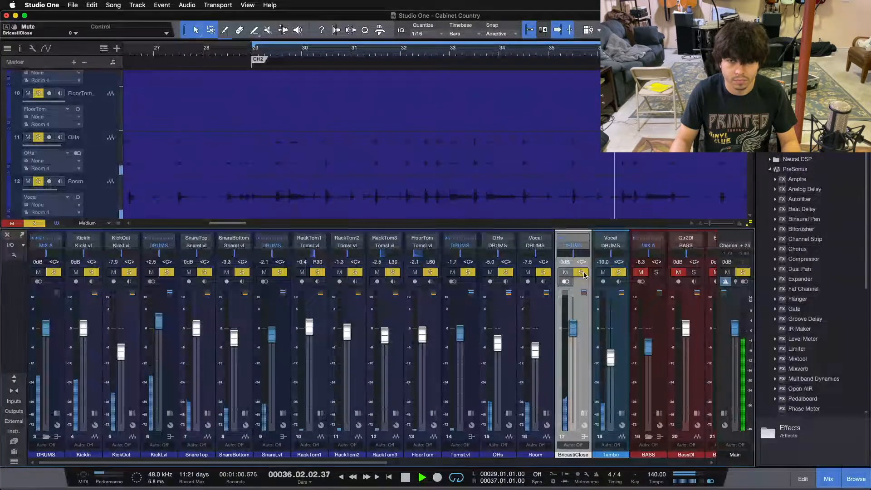
left_click(584, 273)
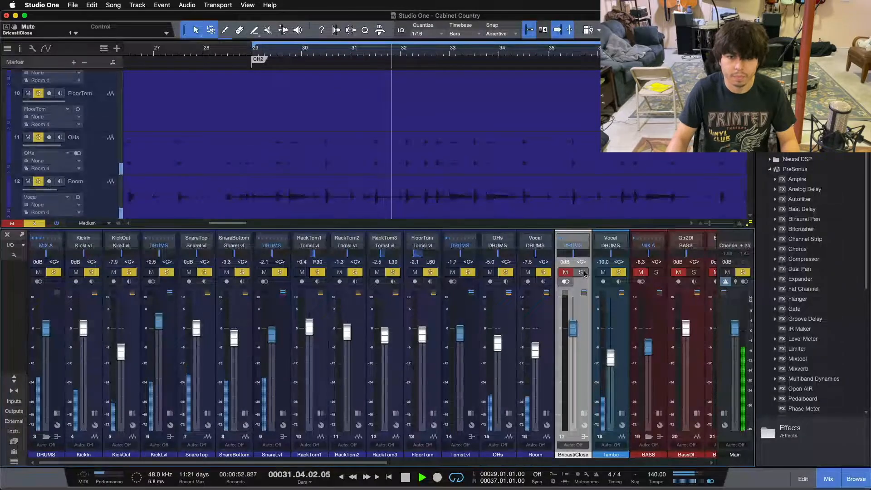
left_click(582, 273)
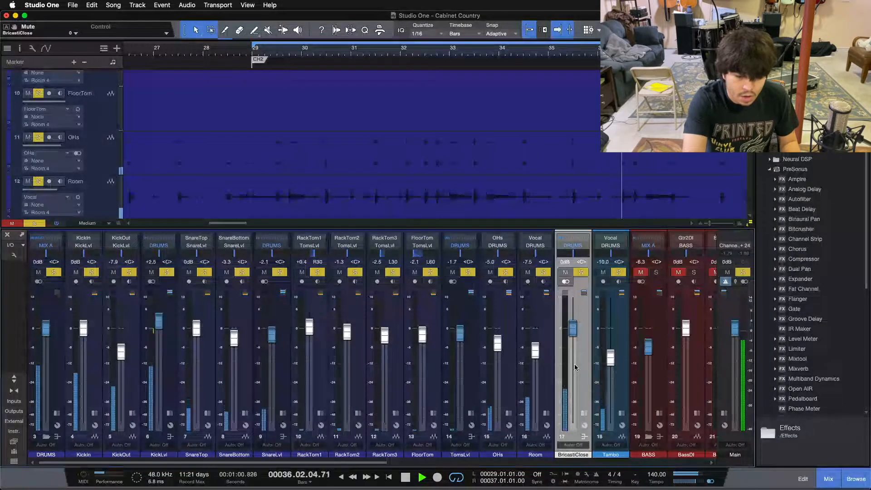
key("space")
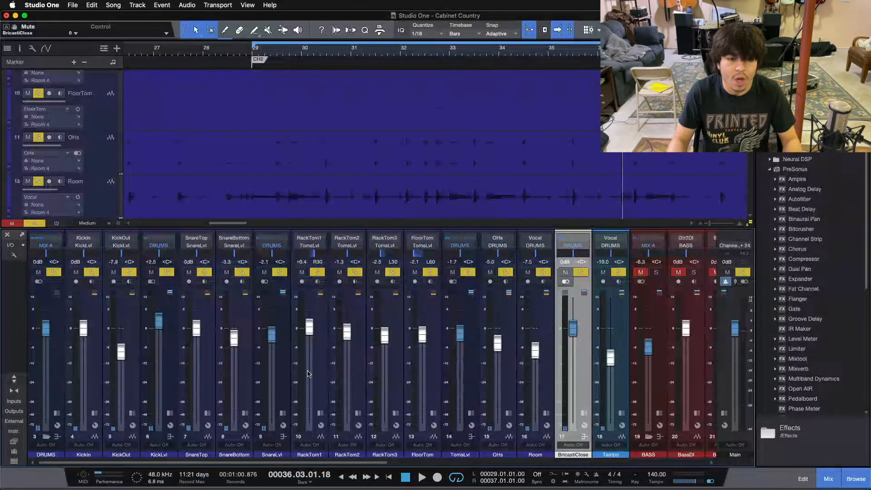
- Clear the drum solos, solo only the Room channel and return to the start of the chorus at bar 29
left_click(286, 368)
left_click(477, 371)
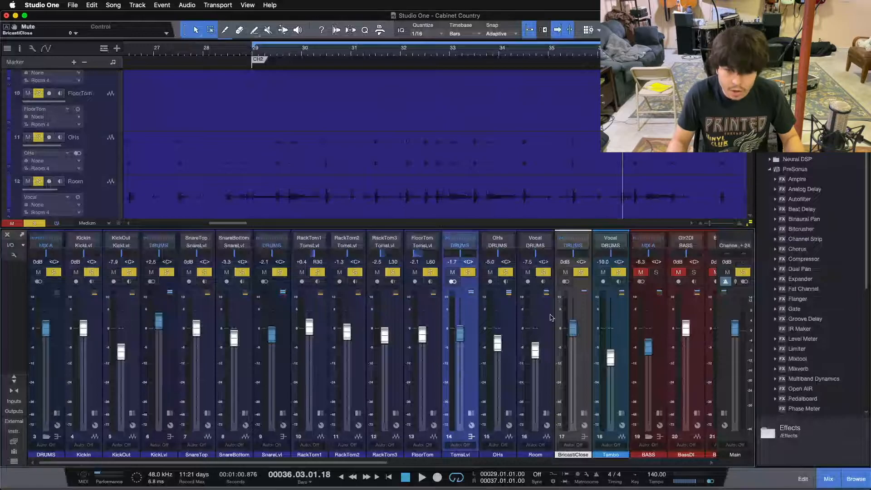
key("shift+s")
left_click(544, 273)
key("space")
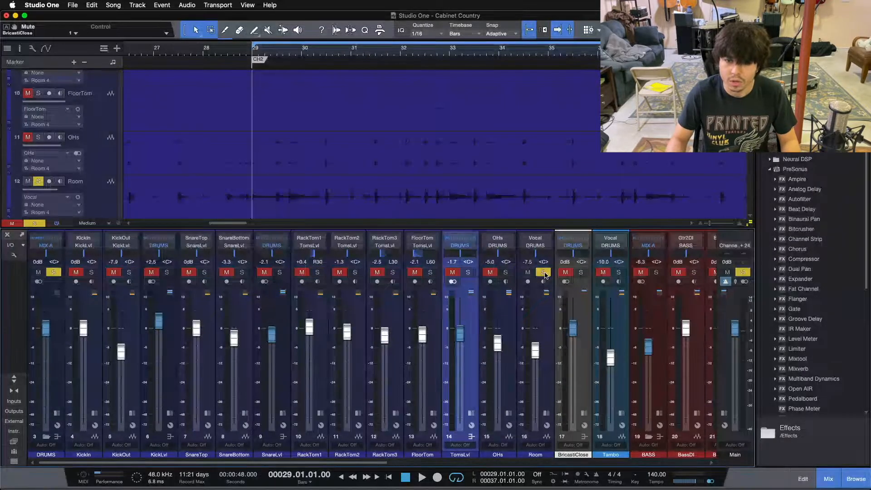
left_click(549, 337)
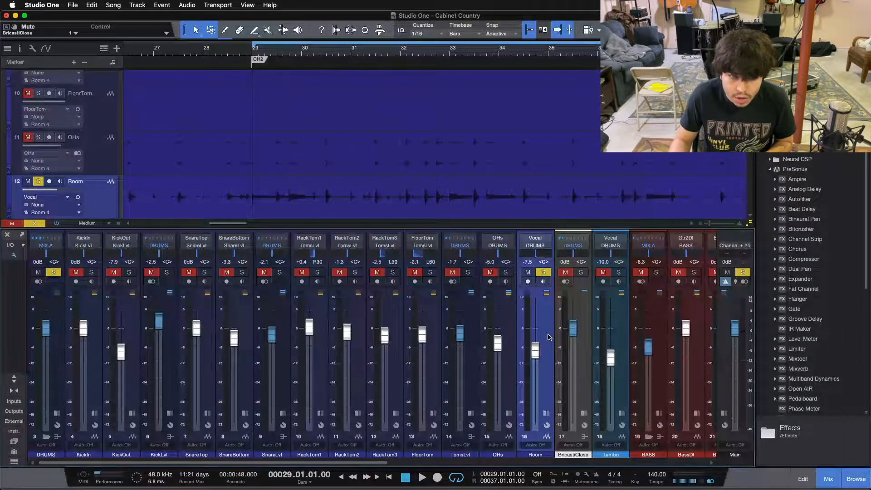
- Expand the Room channel to show its inserts and audition it alone, ending with the solo cleared and the channel collapsed
left_click(546, 413)
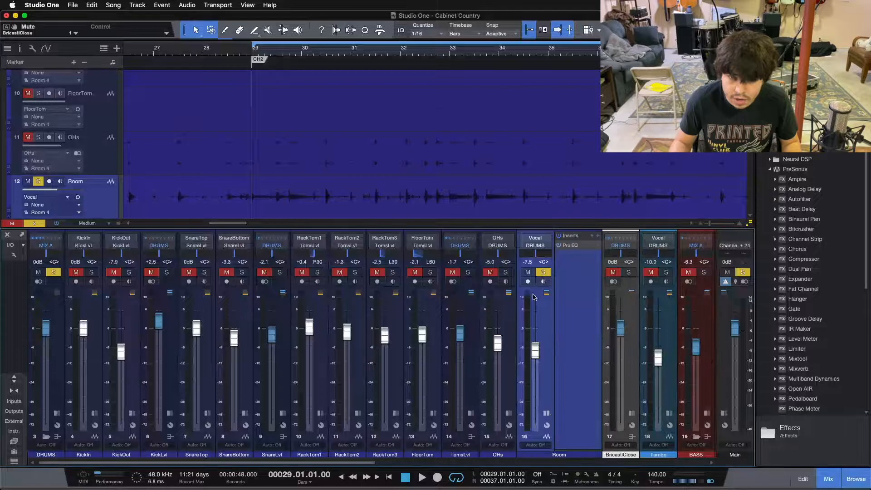
key("space")
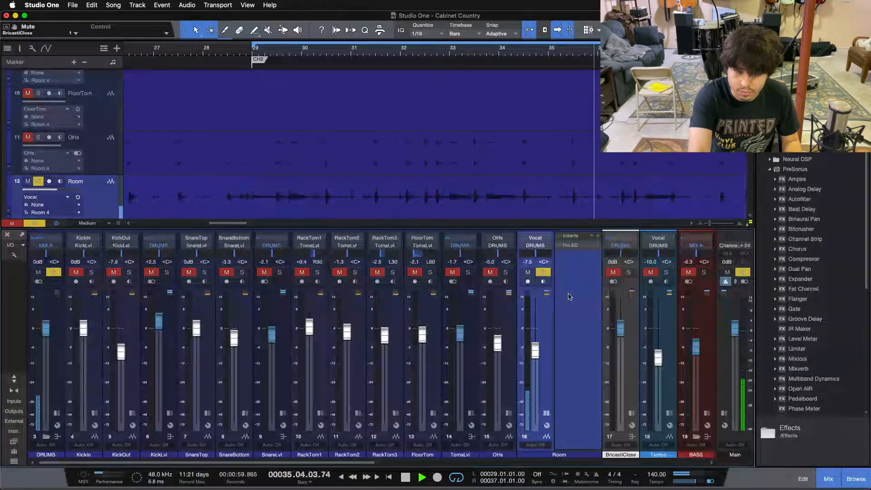
key("space")
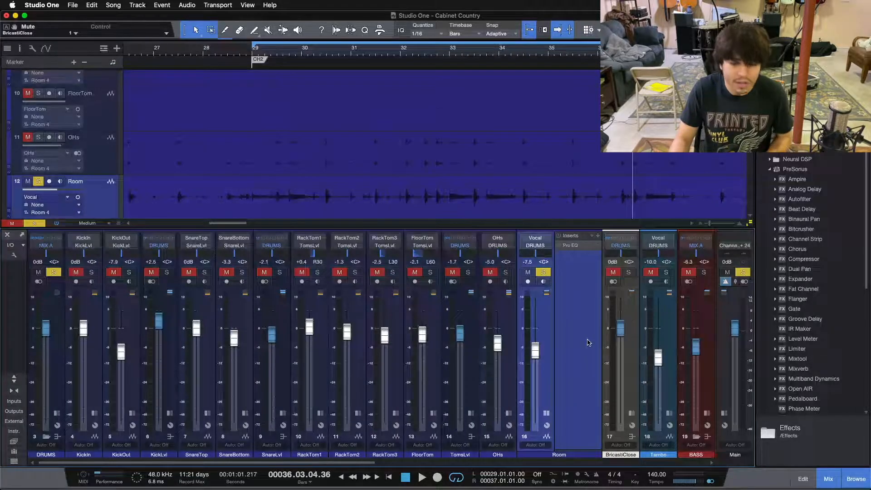
key("s")
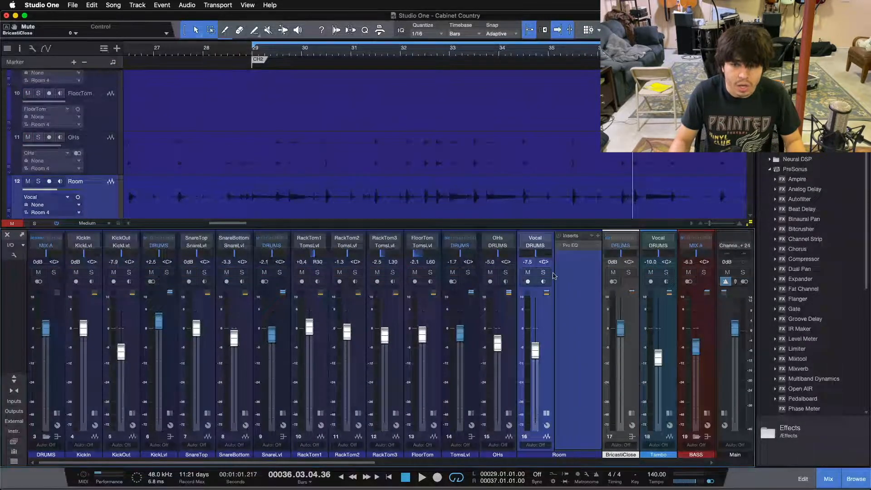
left_click(545, 413)
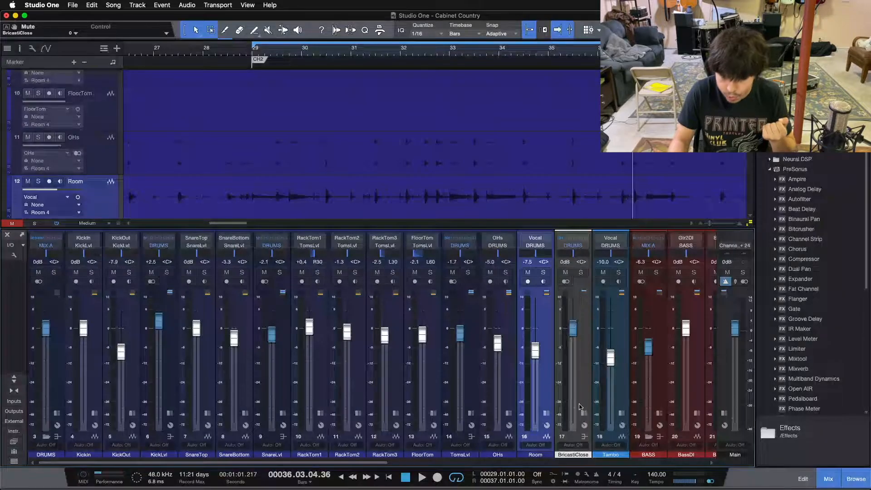
- Show the BricastiClose inserts and open the Open AIR reverb, placing its window over the middle of the mixer
left_click(582, 292)
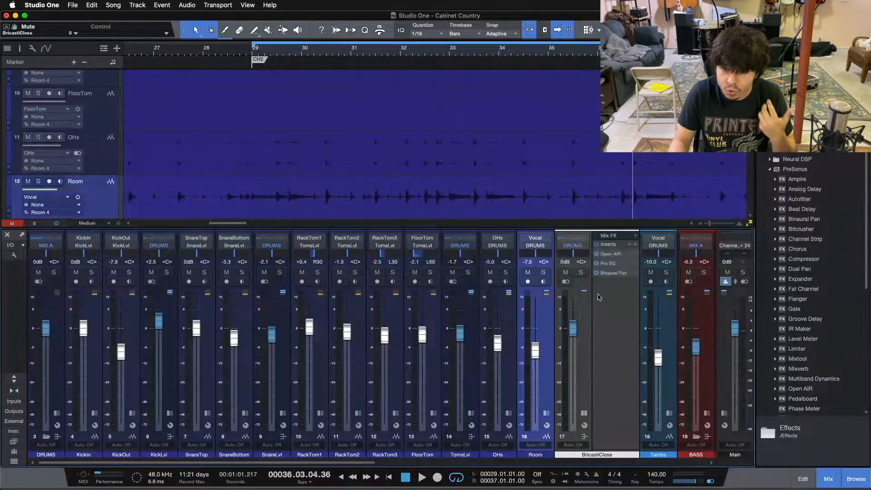
double_click(606, 254)
left_click_drag(338, 209, 378, 268)
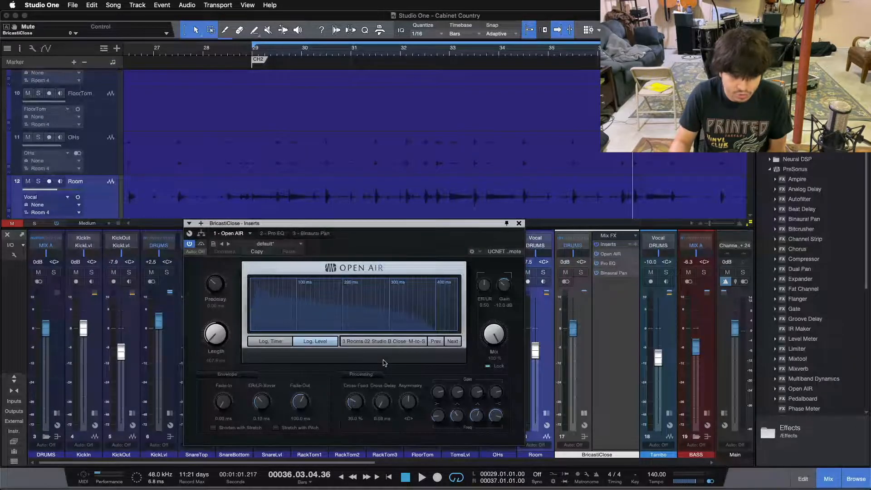
left_click_drag(397, 241, 427, 222)
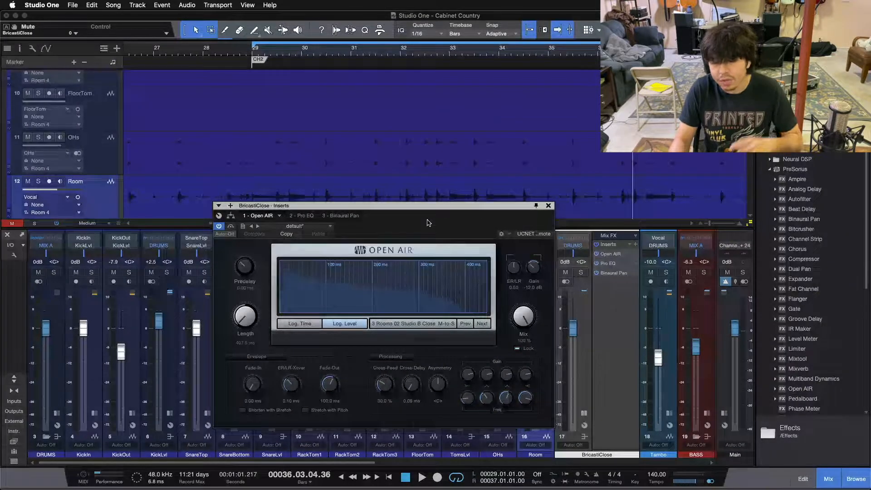
left_click_drag(427, 222, 439, 227)
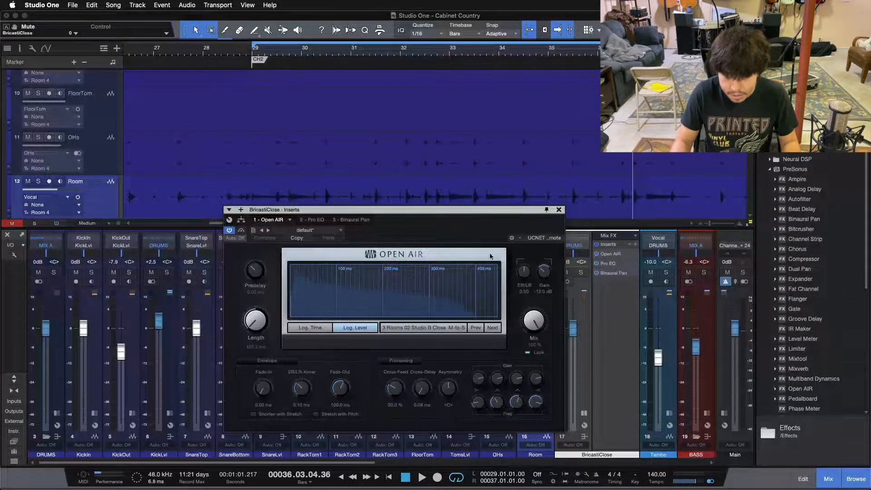
- Audition the Open AIR reverb on the drums with BricastiClose soloed and its Pro EQ and Binaural Pan bypassed
left_click(581, 272)
key("space")
left_click(596, 263)
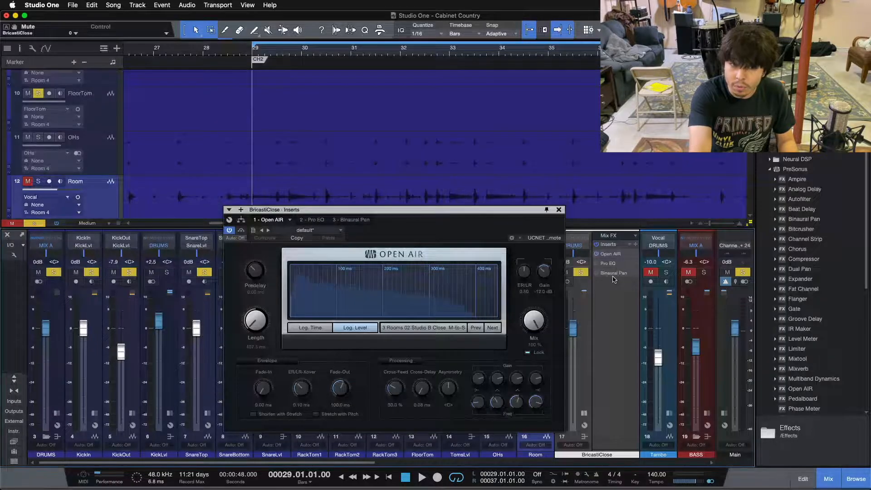
key("space")
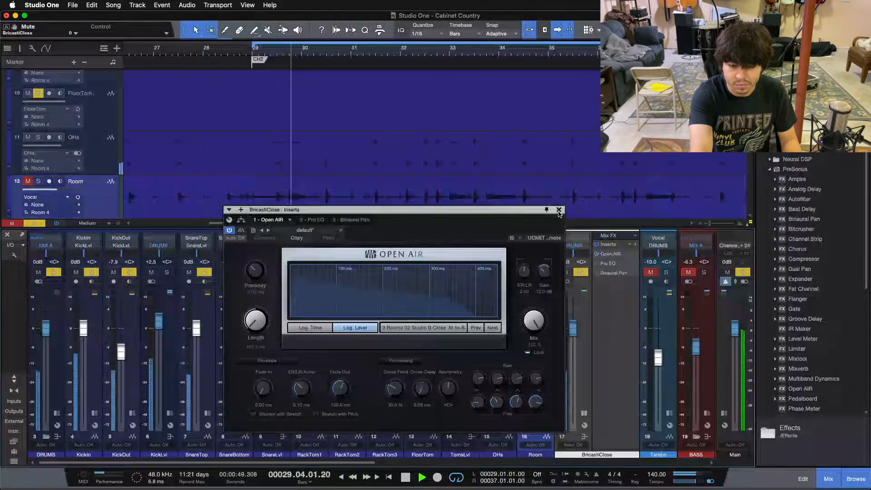
key("space")
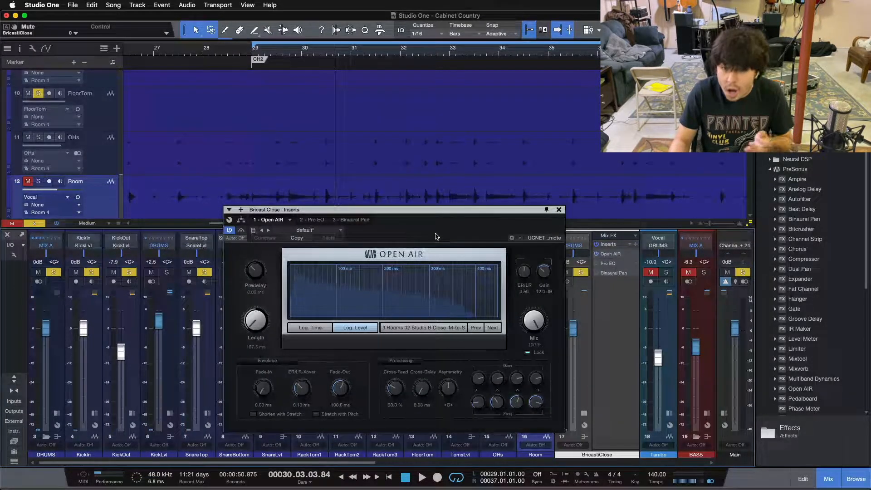
- Open and activate the Pro EQ on BricastiClose, moving its window up so all band controls are in view
left_click(317, 219)
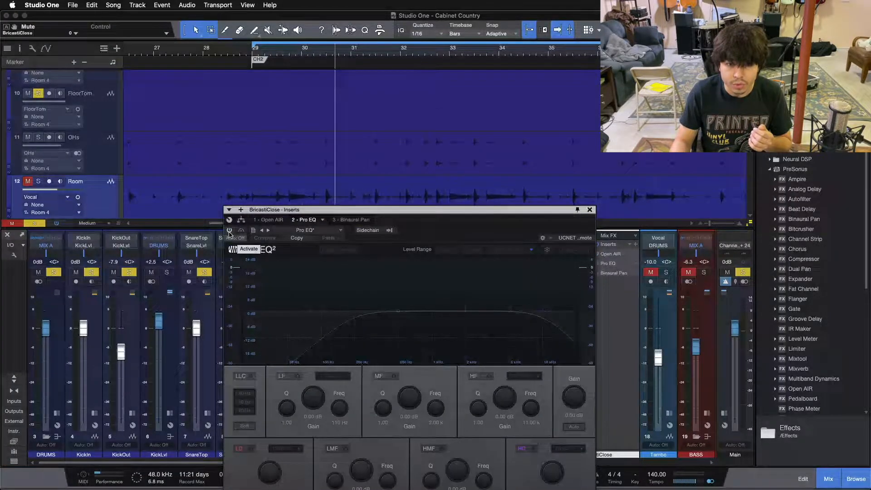
left_click(229, 232)
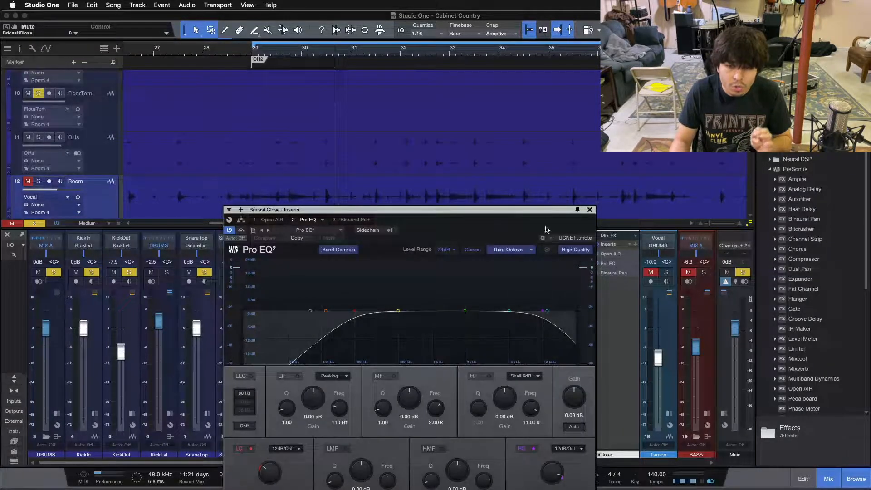
left_click_drag(454, 228, 471, 130)
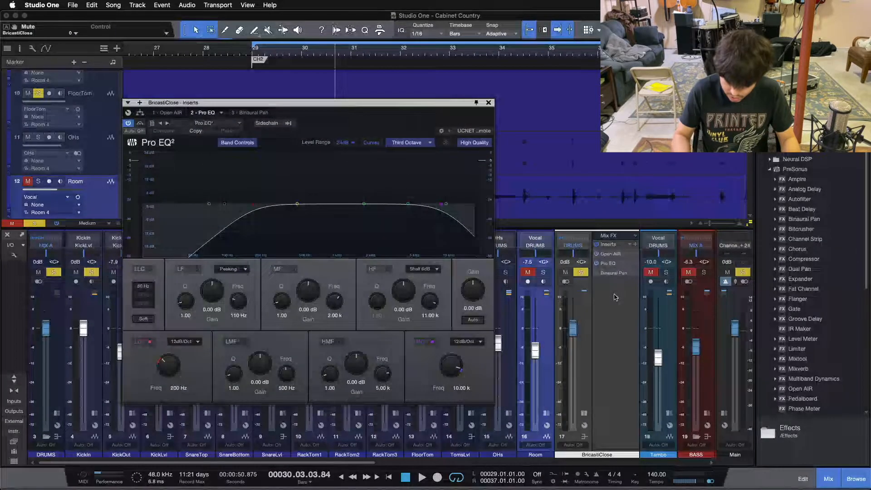
- Play the chorus and toggle the BricastiClose Pro EQ off and back on to compare the filtered and unfiltered reverb
key("space")
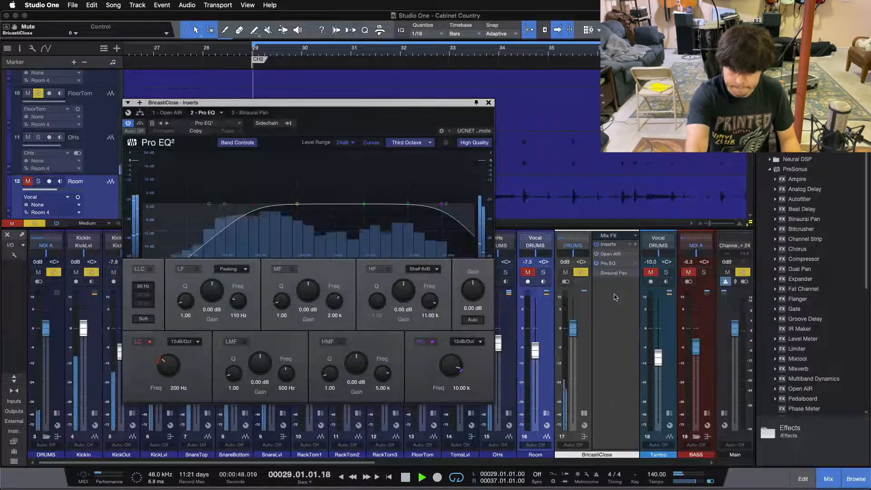
left_click(596, 264)
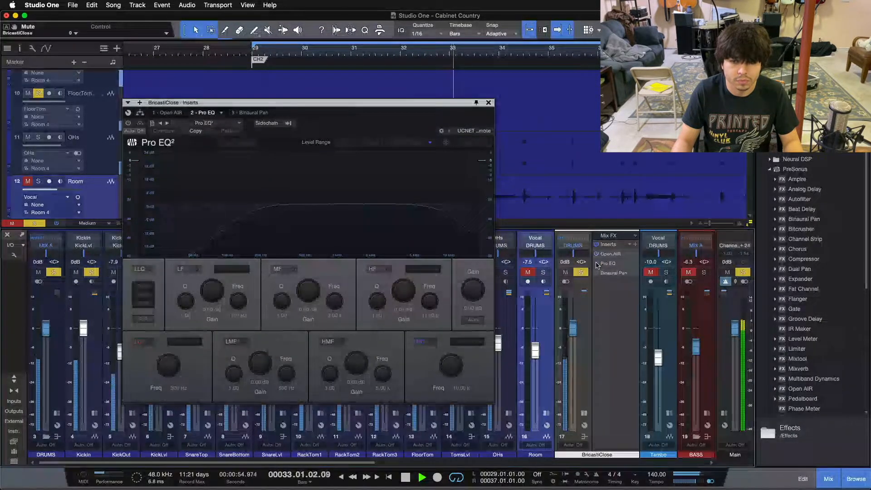
left_click(597, 264)
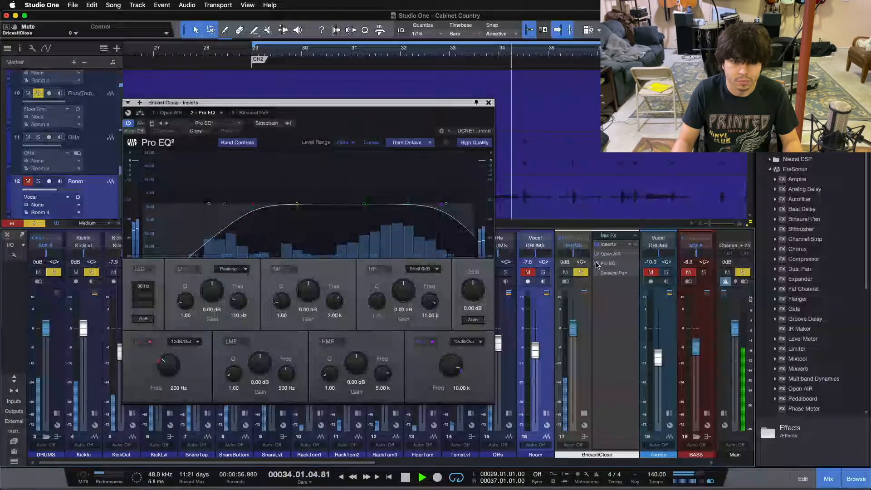
left_click_drag(389, 136, 472, 170)
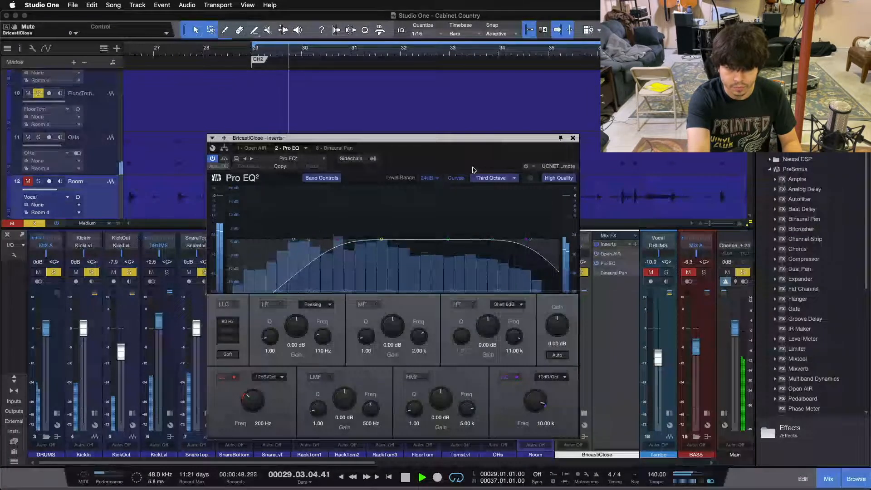
key("space")
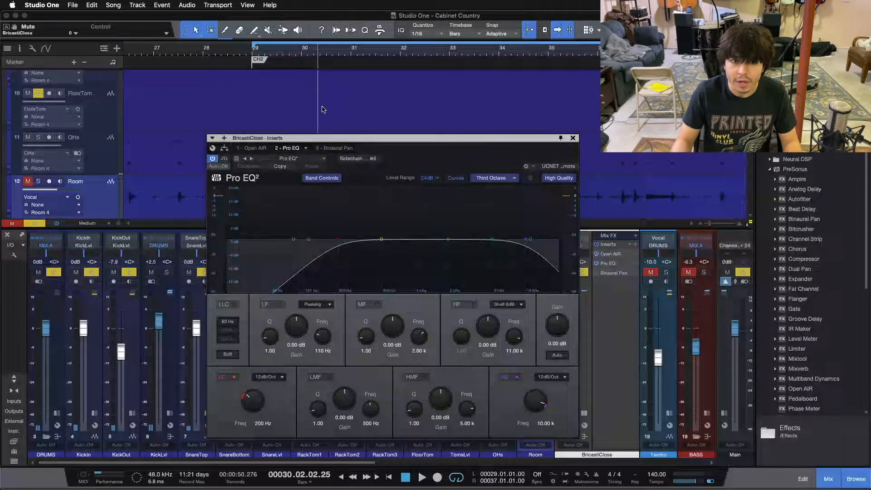
- Open and activate the Binaural Pan on BricastiClose, select that channel, and close the effect window
left_click(330, 148)
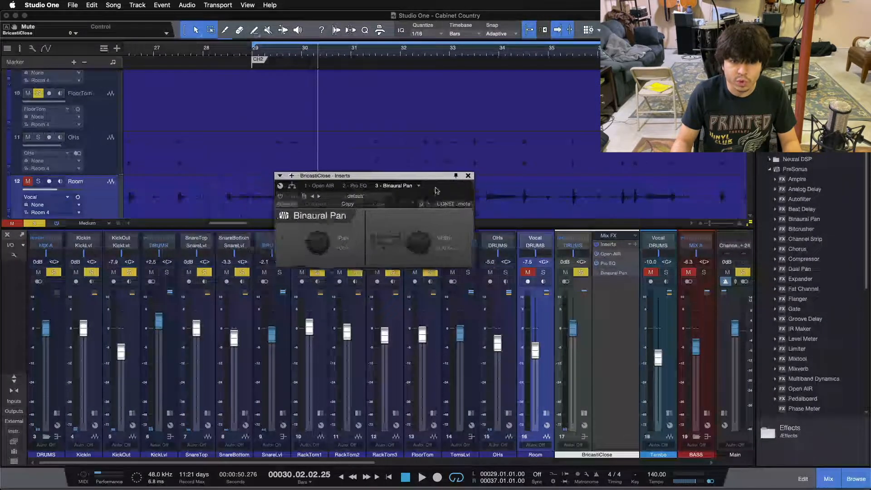
left_click(286, 198)
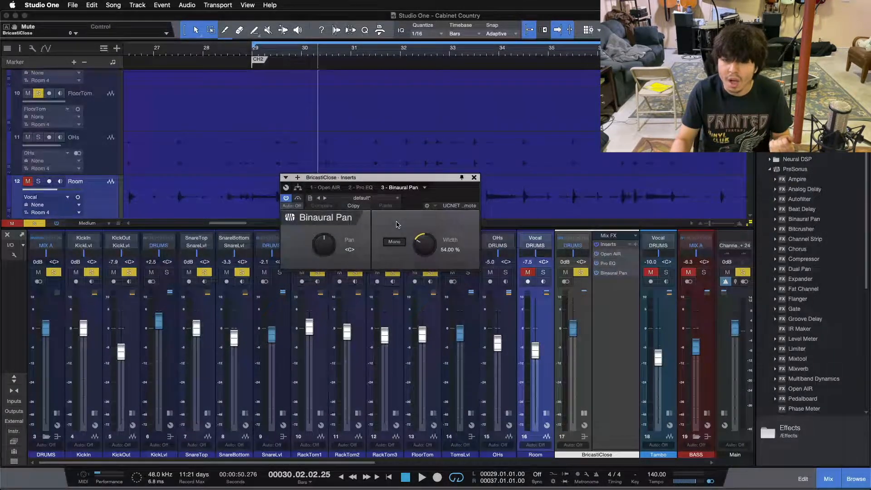
left_click(584, 342)
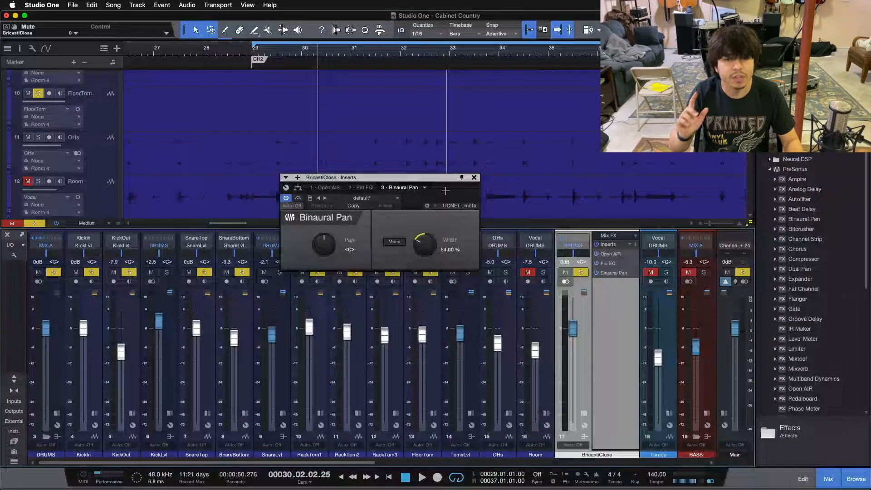
left_click(473, 178)
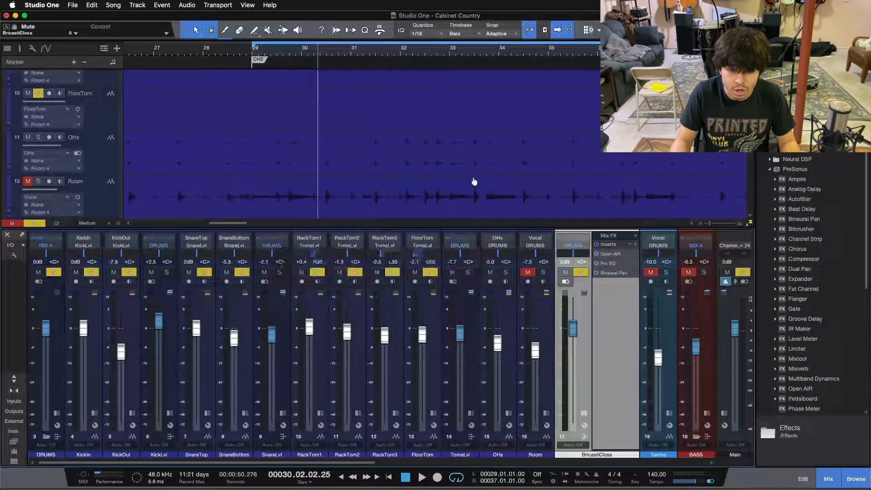
- Play the chorus with BricastiClose soloed to audition the Binaural Pan on the reverb, and stop playback
left_click(581, 273)
left_click(581, 273)
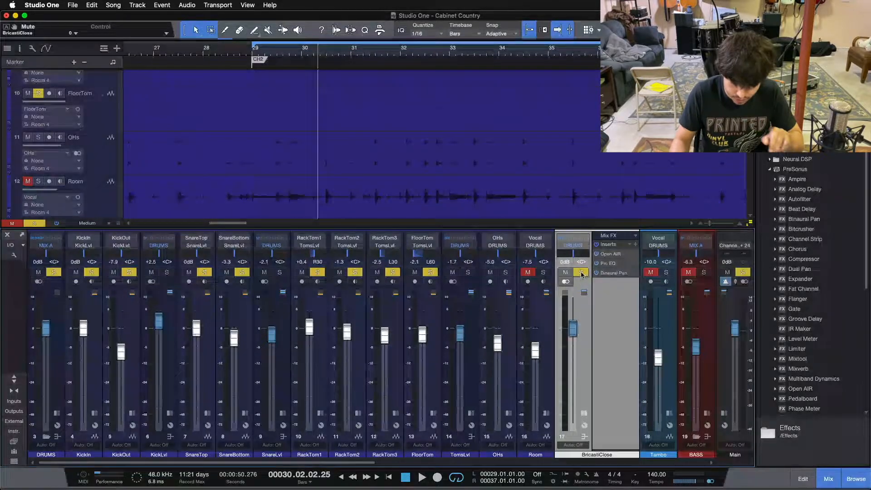
key("space")
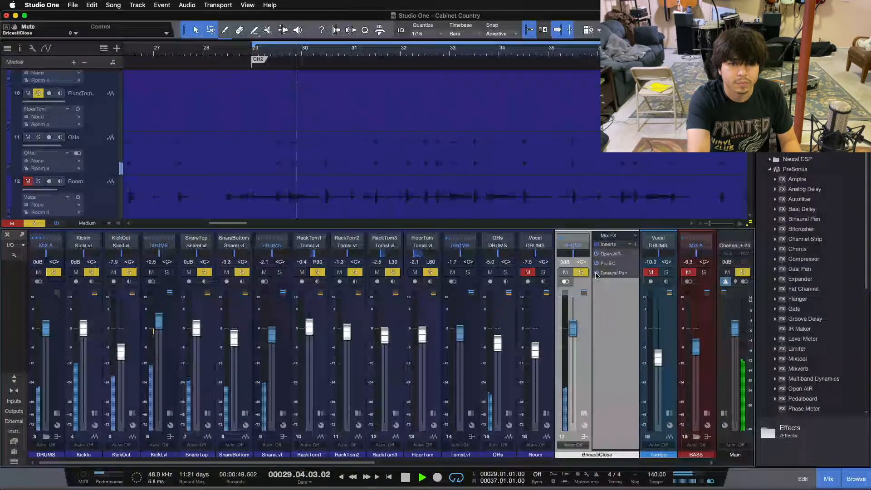
key("space")
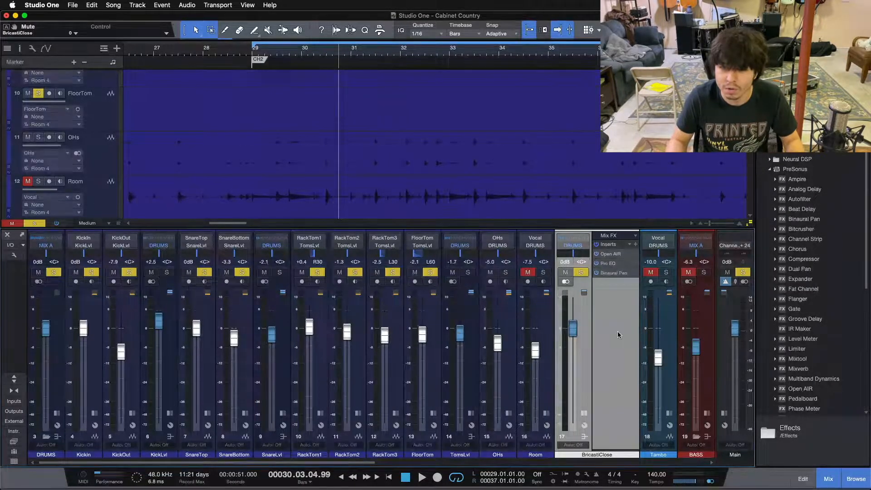
- Review the Pro EQ filter curve on BricastiClose with its window placed over the mixer, and close it
left_click(610, 268)
left_click_drag(444, 166, 482, 207)
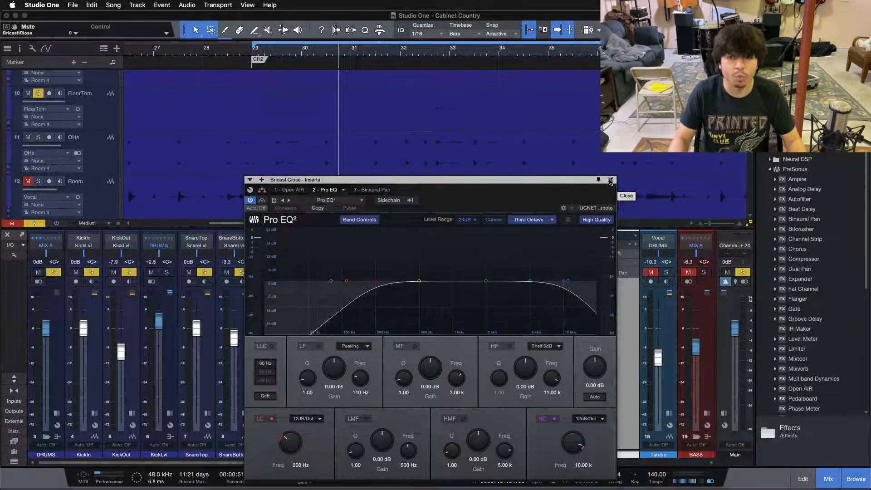
left_click(610, 180)
- Clear all existing solos and solo the complete DRUMS bus
left_click(504, 366)
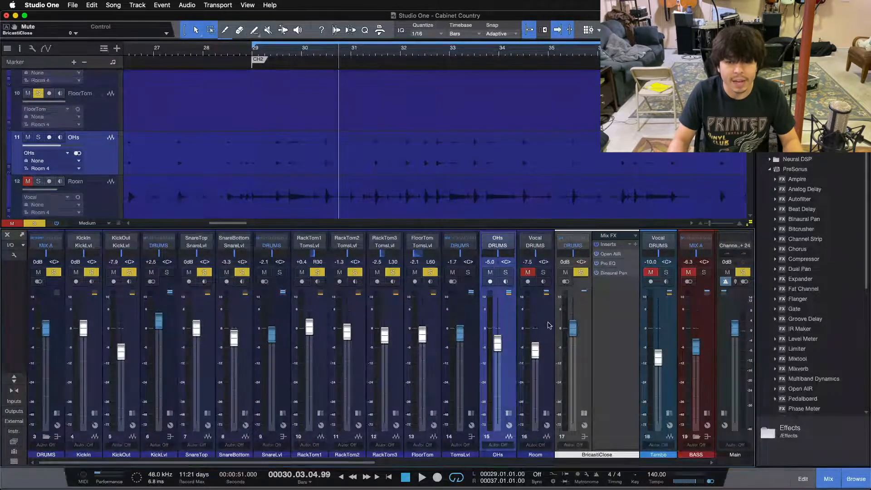
key("shift+s")
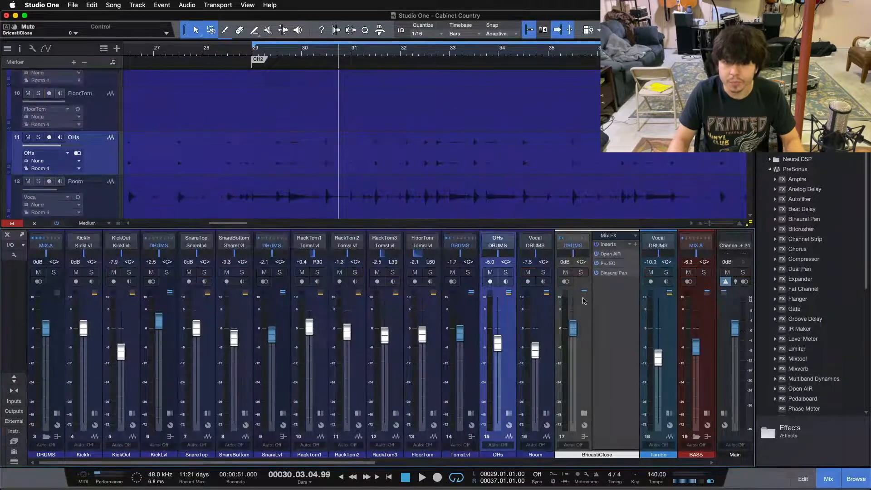
left_click(54, 271, "super")
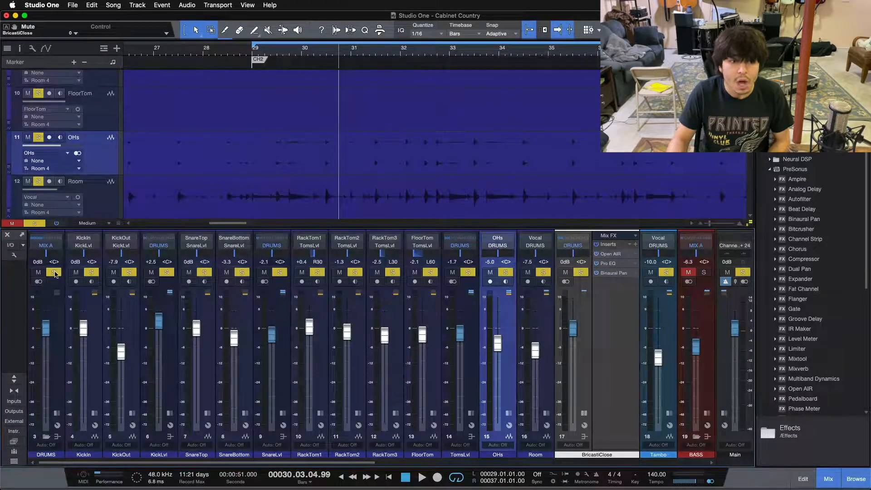
- Audition BricastiClose's Pro EQ and Binaural Pan on the full drums during the chorus, and check the Binaural Pan settings
left_click(584, 413)
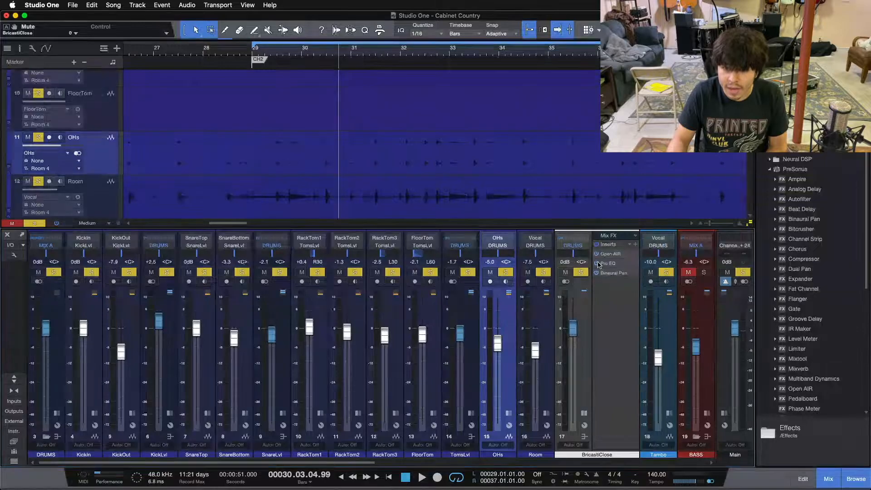
left_click(597, 273)
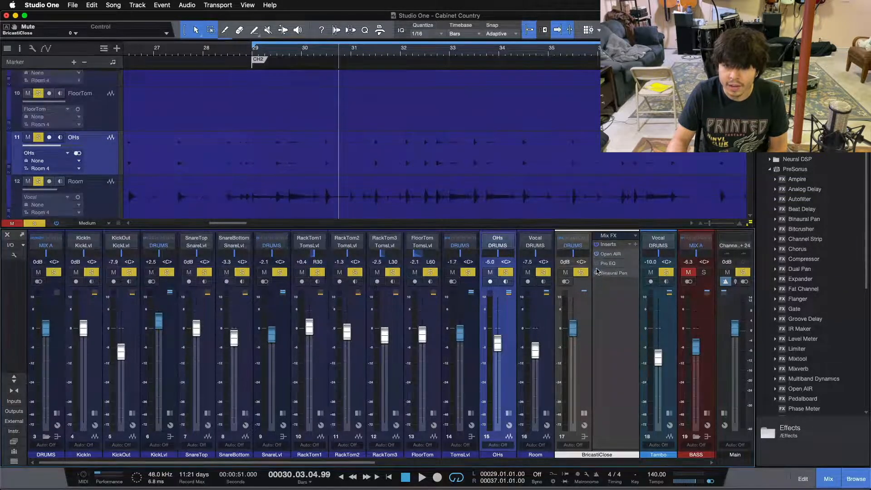
key("space")
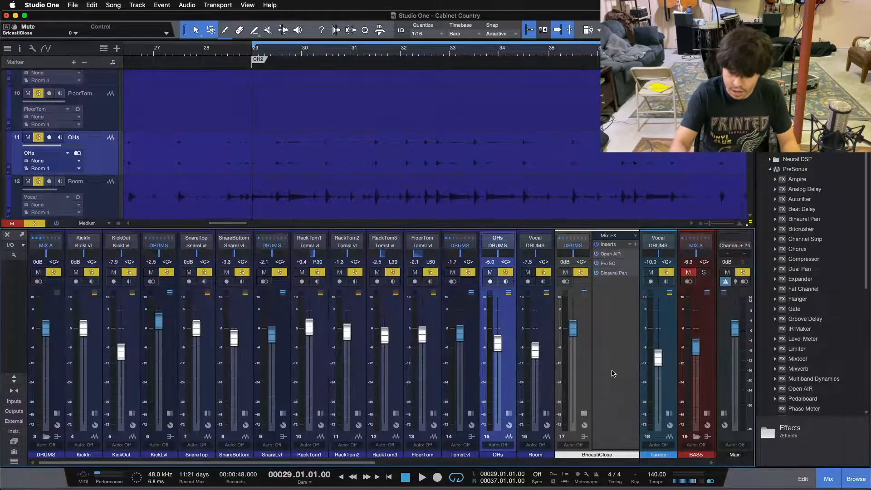
key("space")
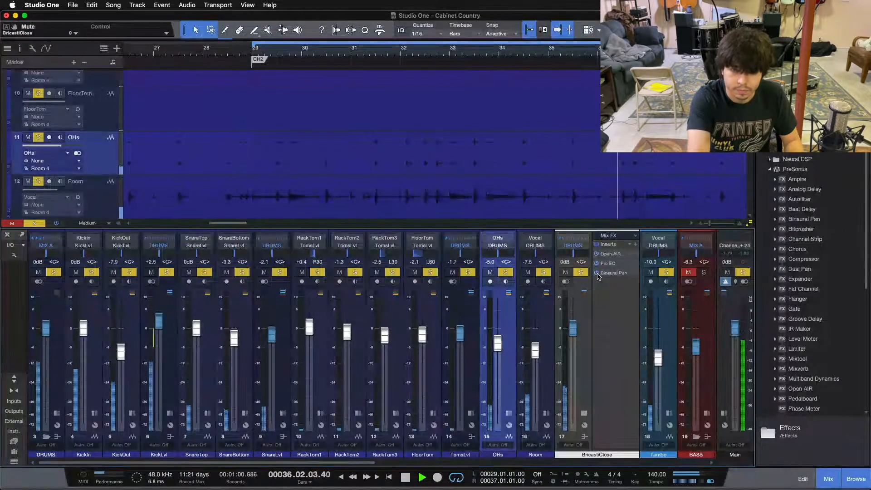
key("space")
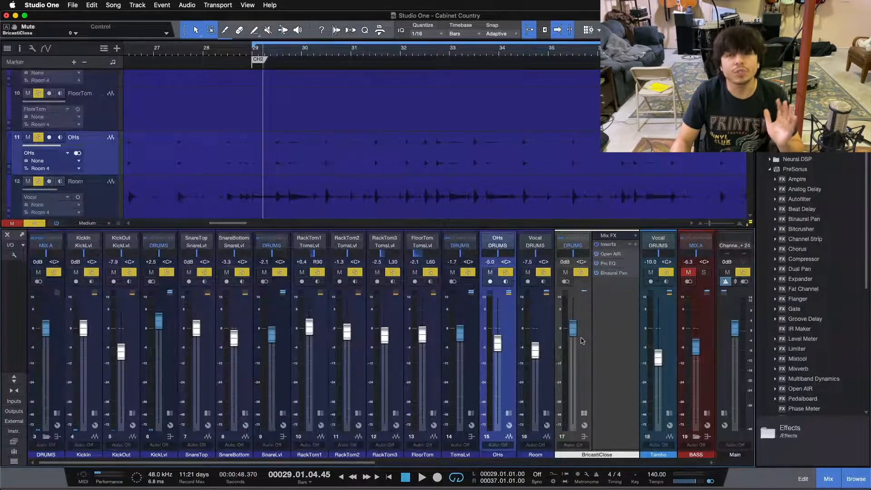
left_click(610, 273)
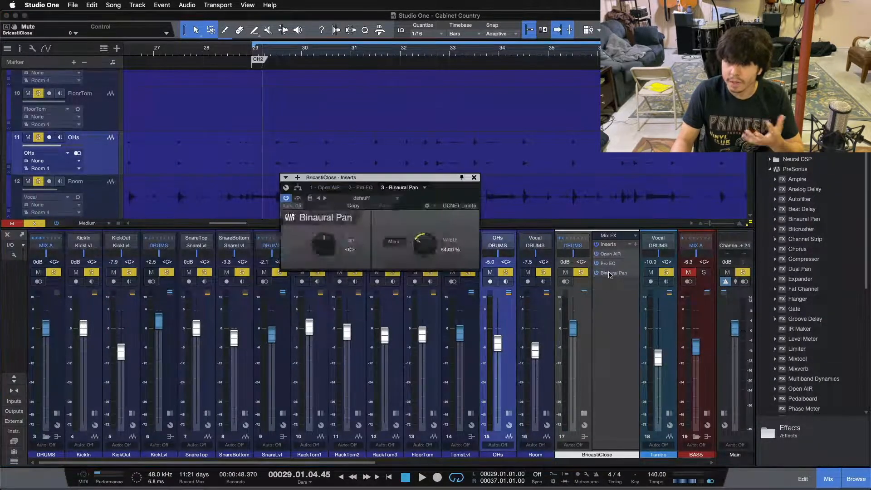
left_click(474, 178)
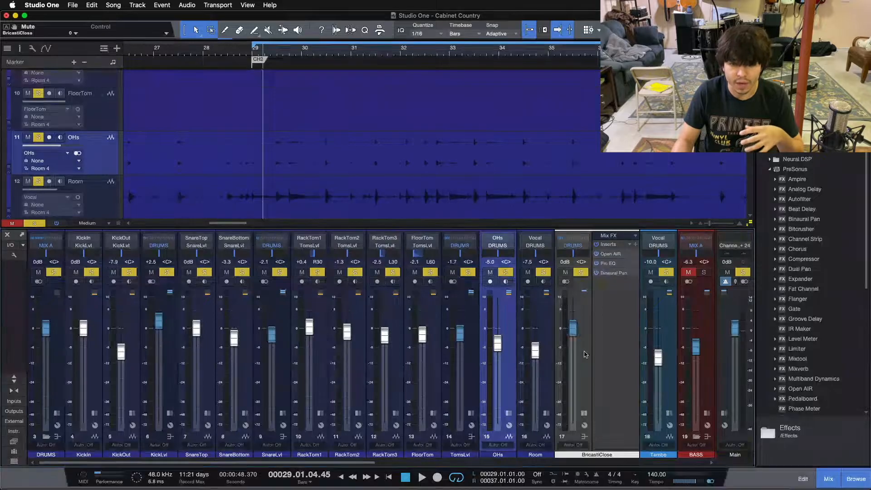
- Point out the BricastiClose reverb channel and the TomsLvl, OHs, SnareLvl and KickLvl channels that feed it
left_click(586, 353)
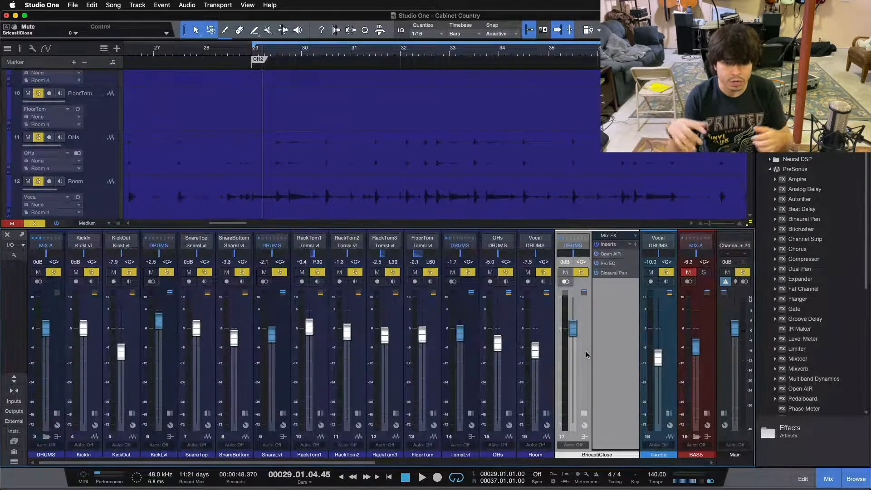
left_click(470, 378)
left_click(503, 380)
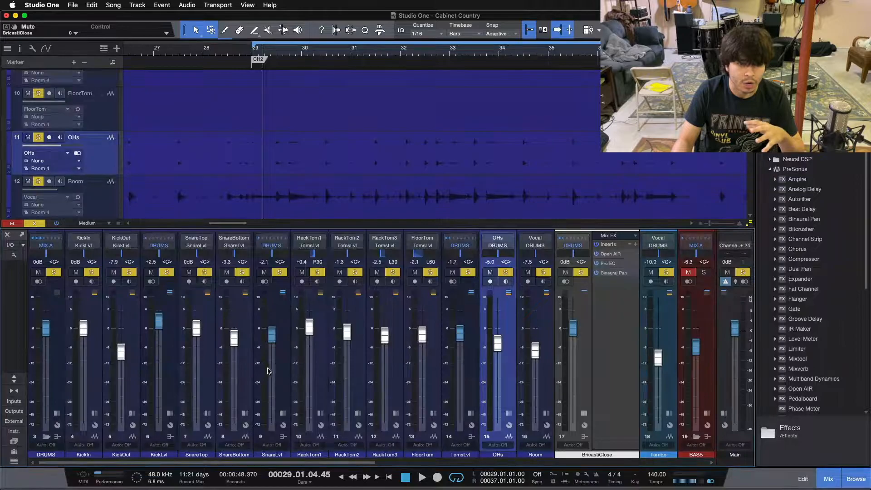
left_click(270, 371)
left_click(175, 361)
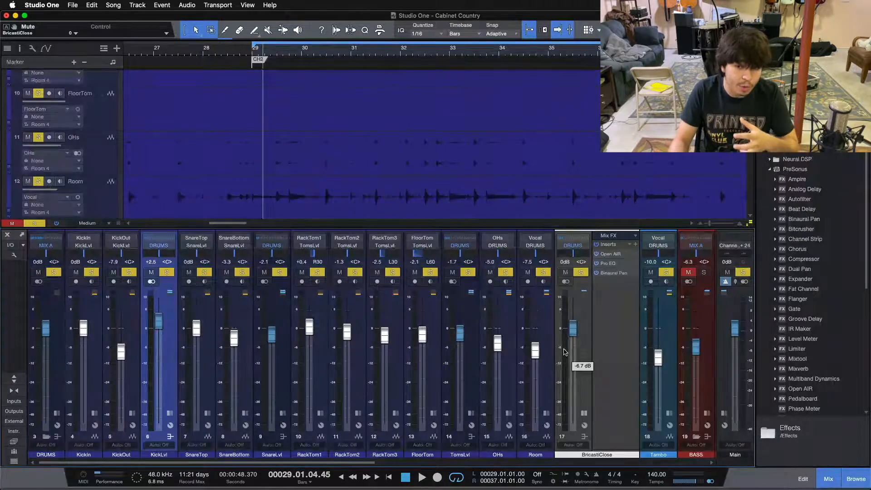
- Clear all solos and review the Open AIR, Pro EQ and Binaural Pan settings on BricastiClose one after another
key("shift+s")
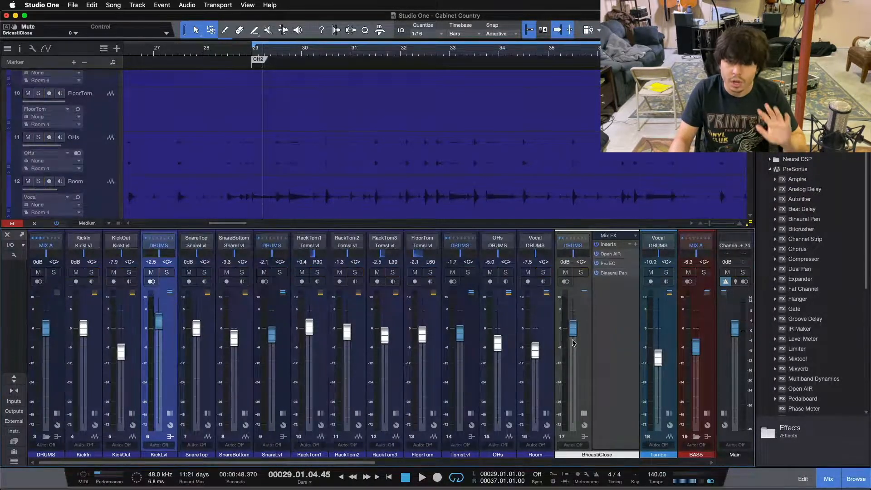
left_click(612, 254)
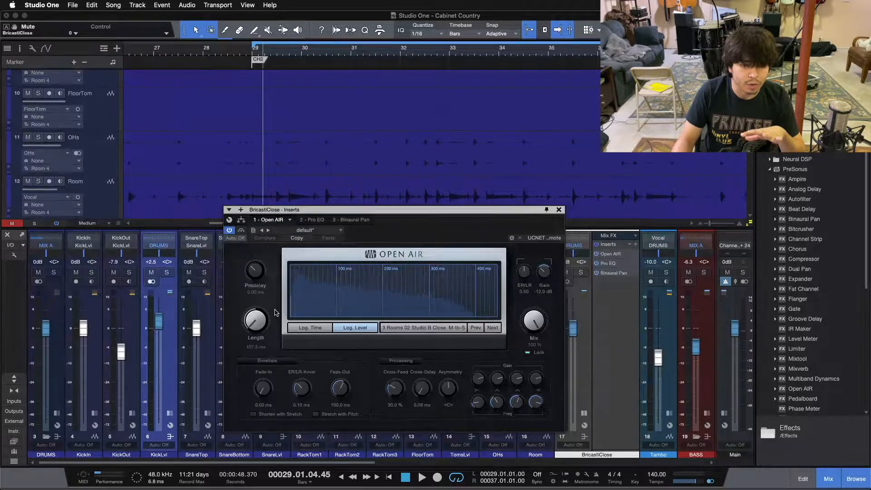
left_click(313, 220)
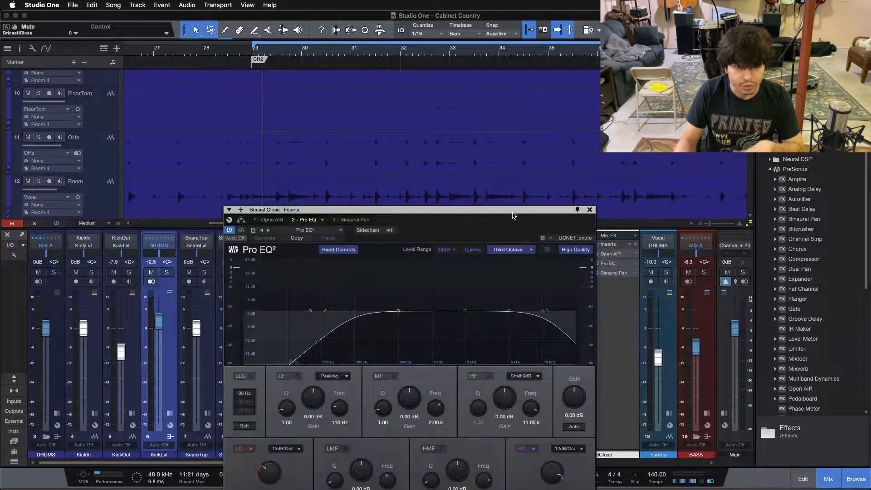
left_click(341, 220)
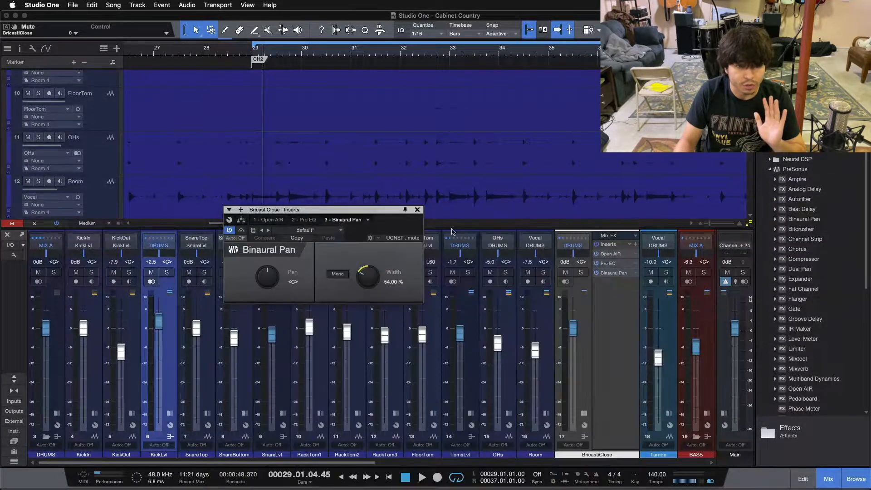
left_click(421, 209)
- Collapse the BricastiClose insert view and expand the mixer upward to show every channel's inserts and sends
left_click(586, 371)
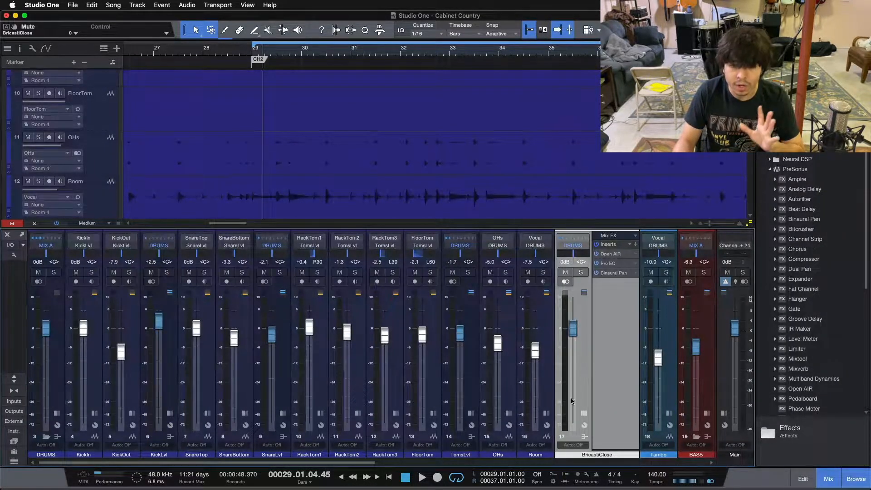
left_click(584, 414)
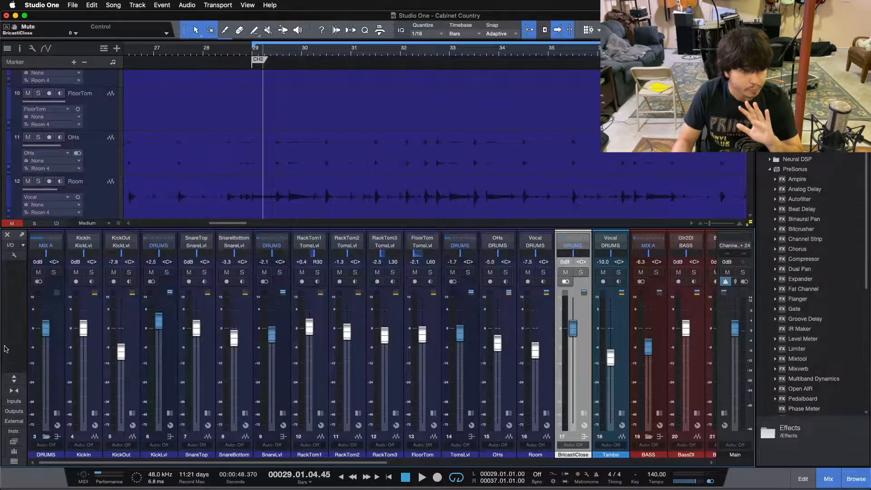
left_click(14, 378)
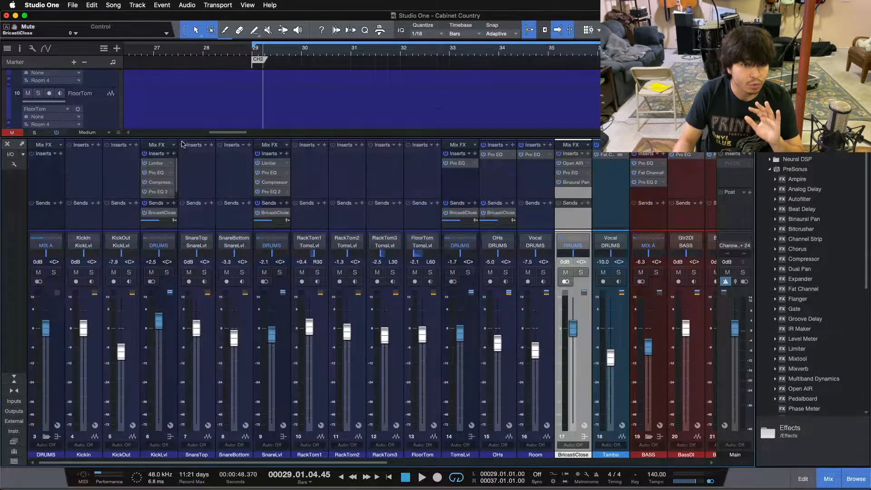
left_click_drag(182, 137, 180, 116)
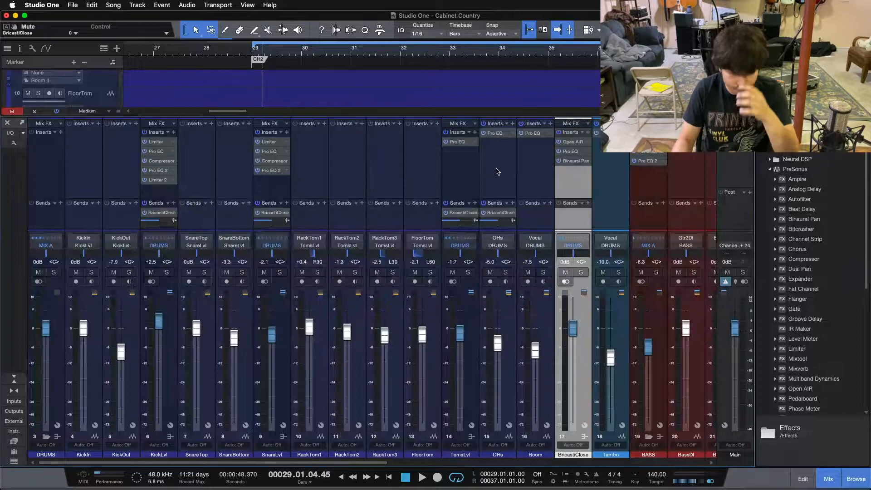
- Solo BricastiClose and play the chorus from bar 29 to hear the close drums with their reverb
left_click(581, 272)
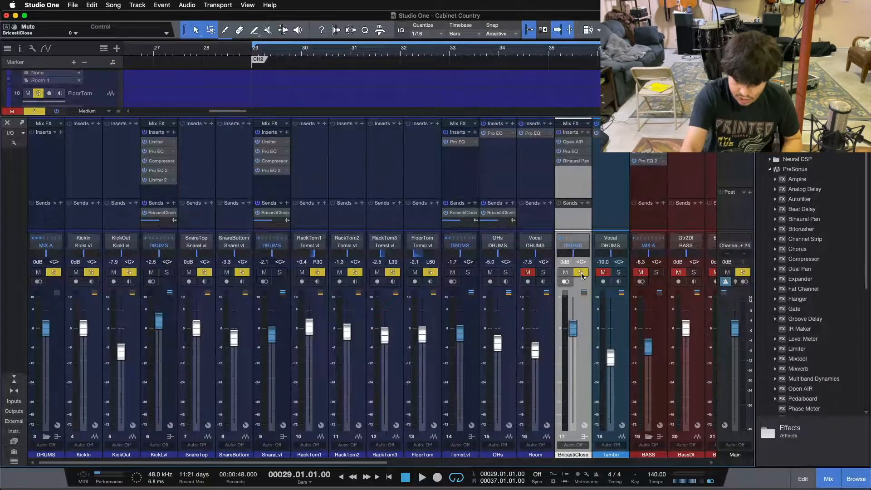
key("space")
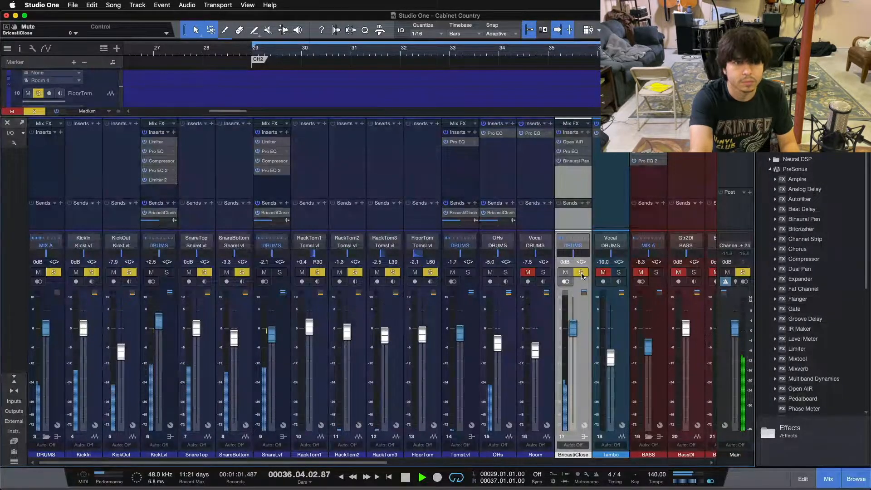
key("space")
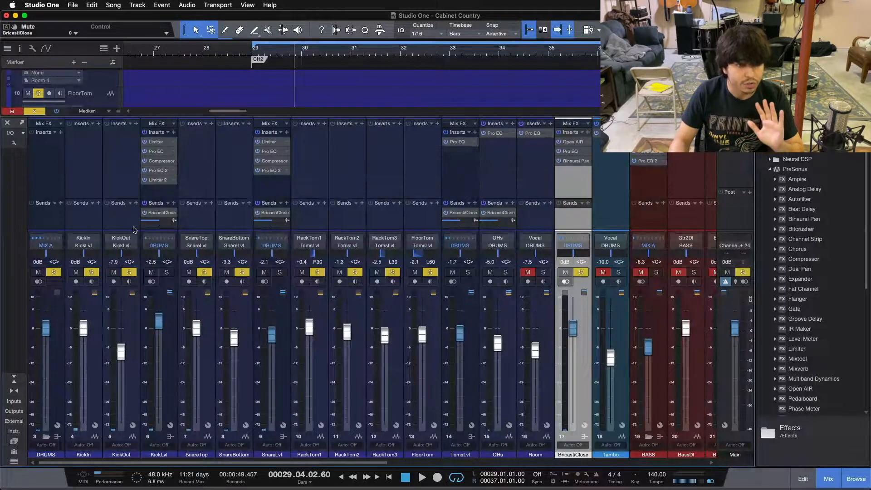
- Select KickLvl, SnareLvl, TomsLvl and OHs in turn to point out their sends to BricastiClose
left_click(171, 372)
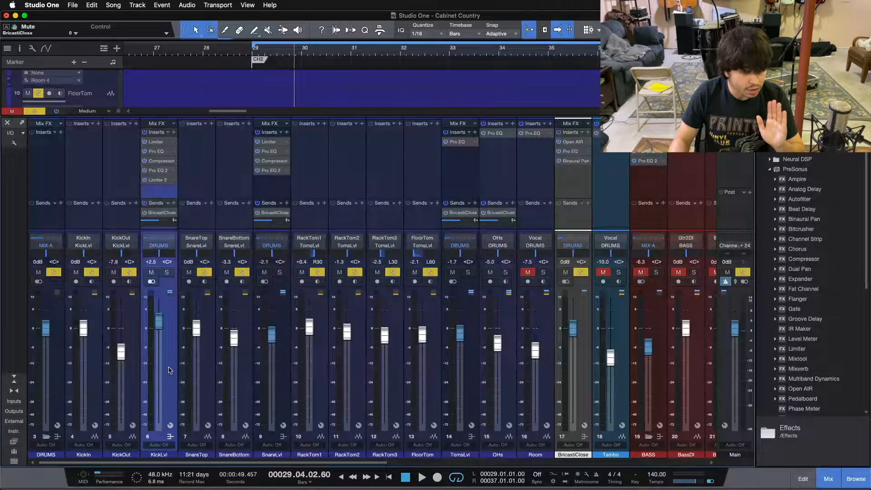
left_click(268, 375)
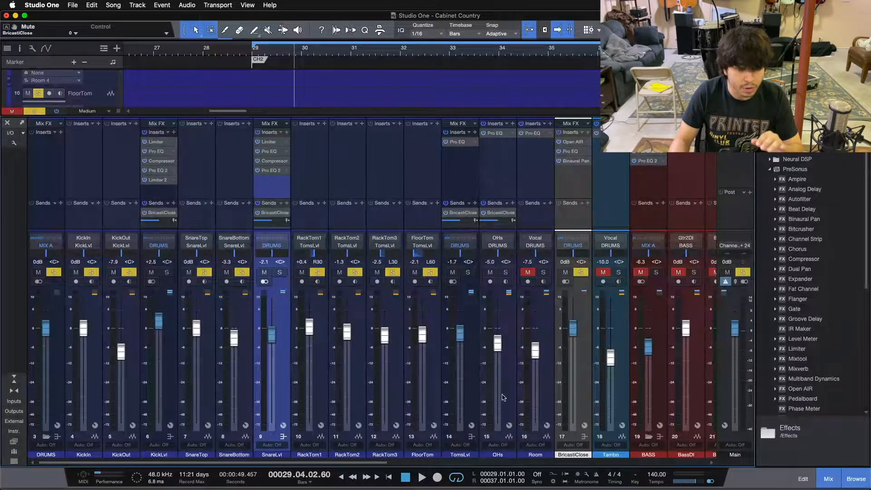
left_click(471, 375)
left_click(502, 376)
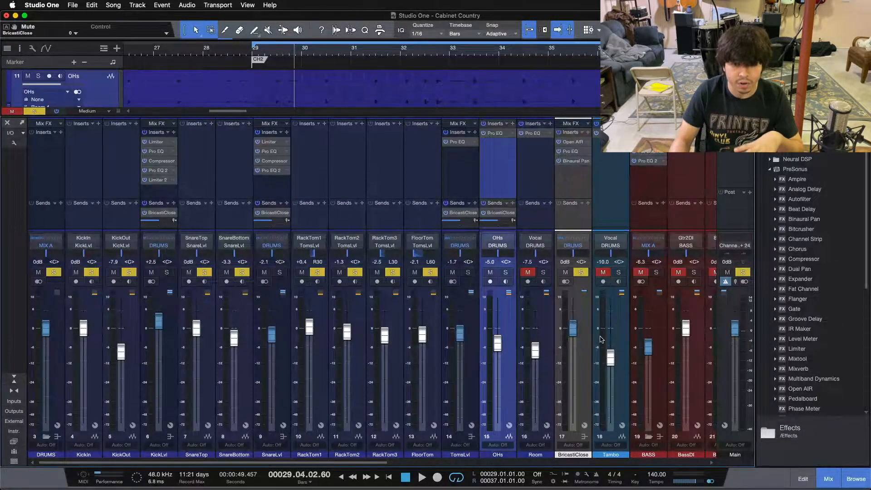
- Clear the BricastiClose solo, lower its fader to -∞, and solo the DRUMS folder with Tambo excluded
left_click(578, 310)
key("s")
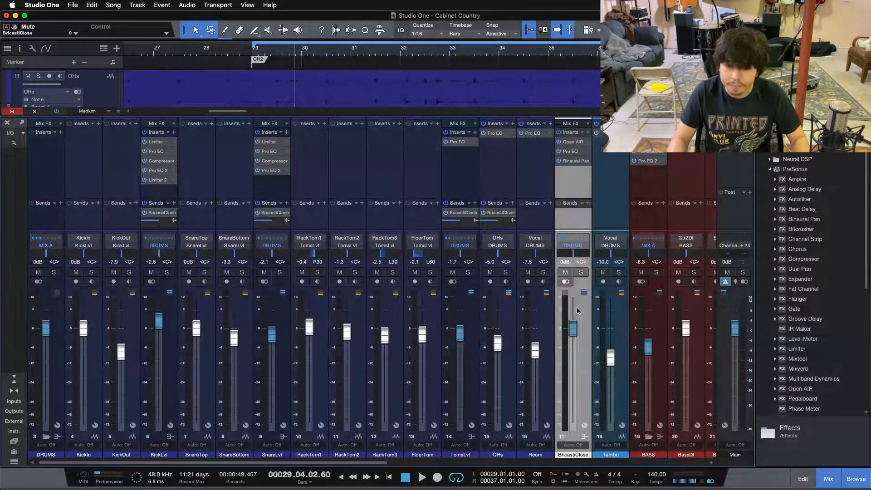
left_click_drag(573, 327, 573, 424)
left_click(54, 272)
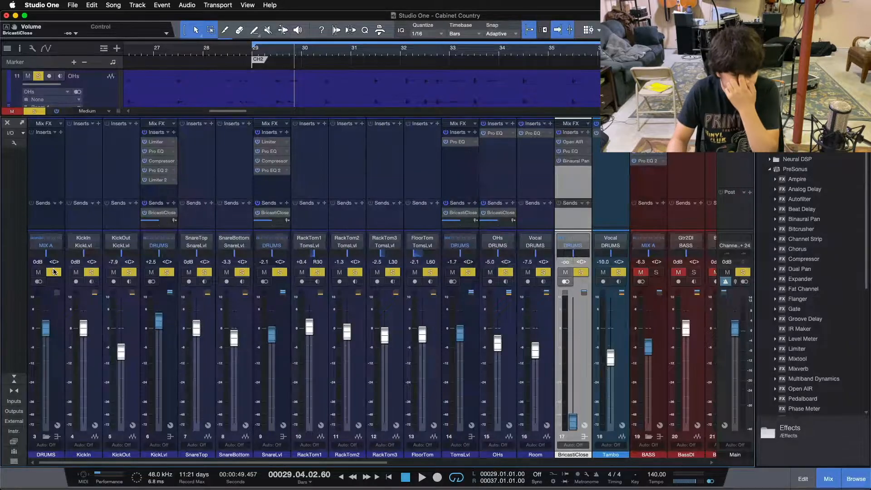
left_click(618, 271)
left_click(566, 334)
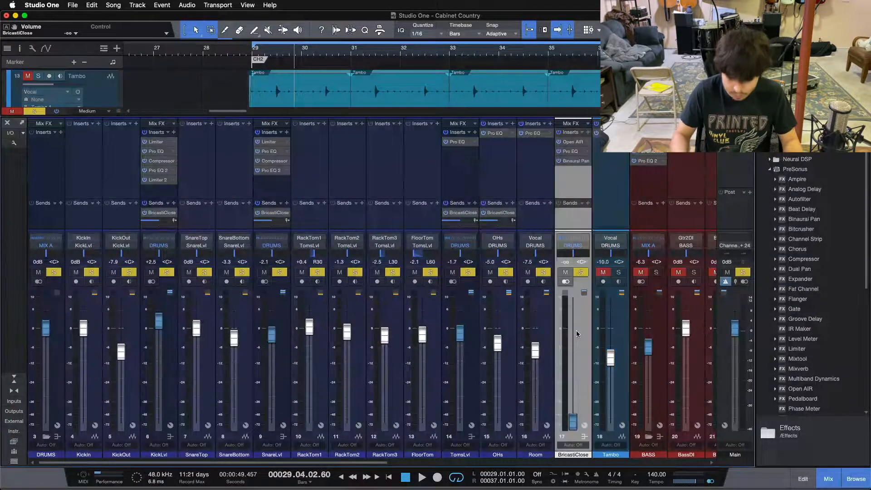
- Play the soloed drums from bar 29 and gradually raise the BricastiClose fader to about +3.3 dB
key("space")
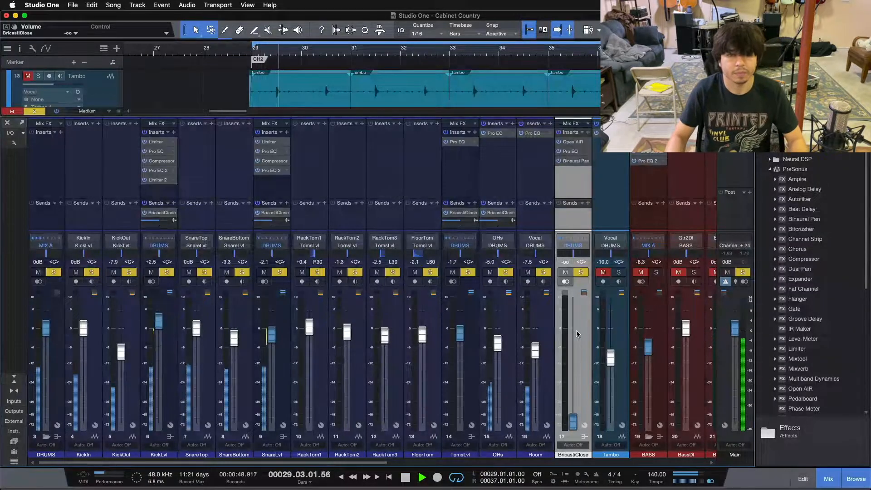
left_click_drag(573, 422, 572, 340)
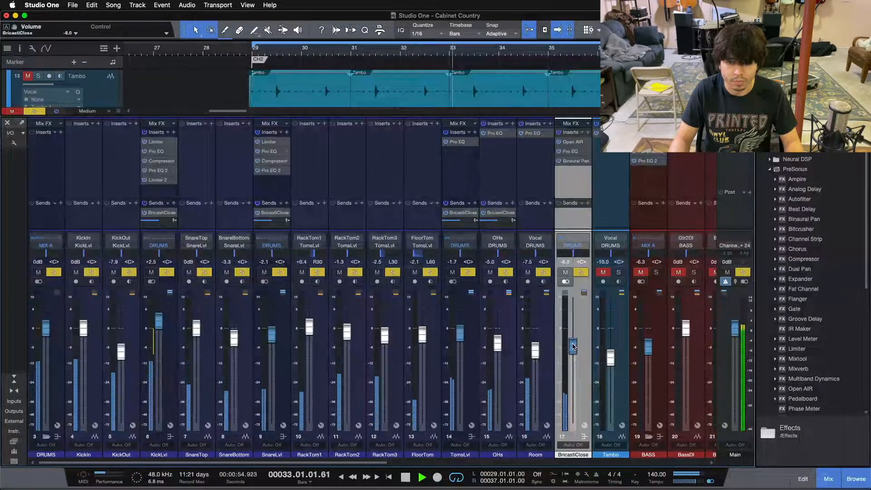
scroll(572, 344, "up", 2)
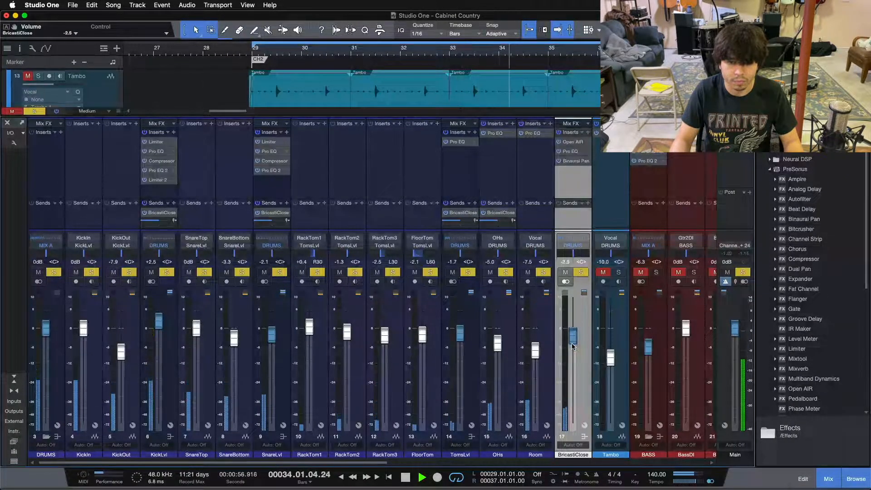
scroll(571, 344, "up", 1)
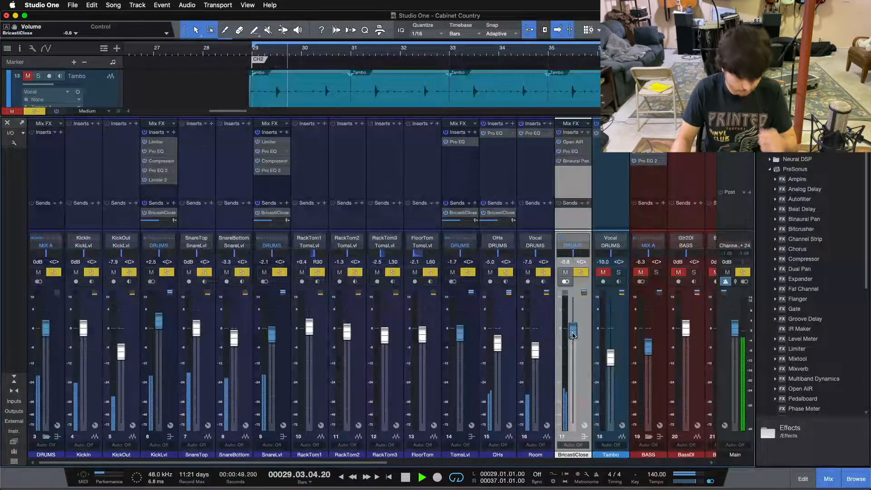
scroll(572, 336, "up", 2)
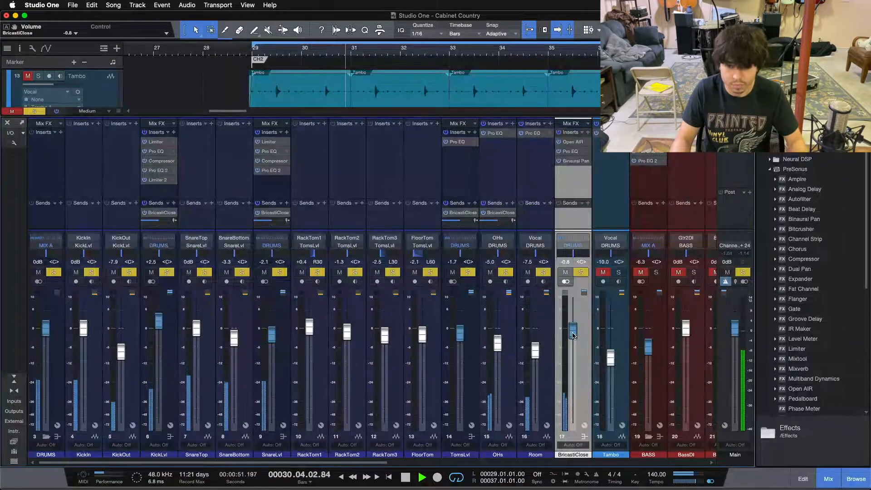
scroll(572, 335, "up", 5)
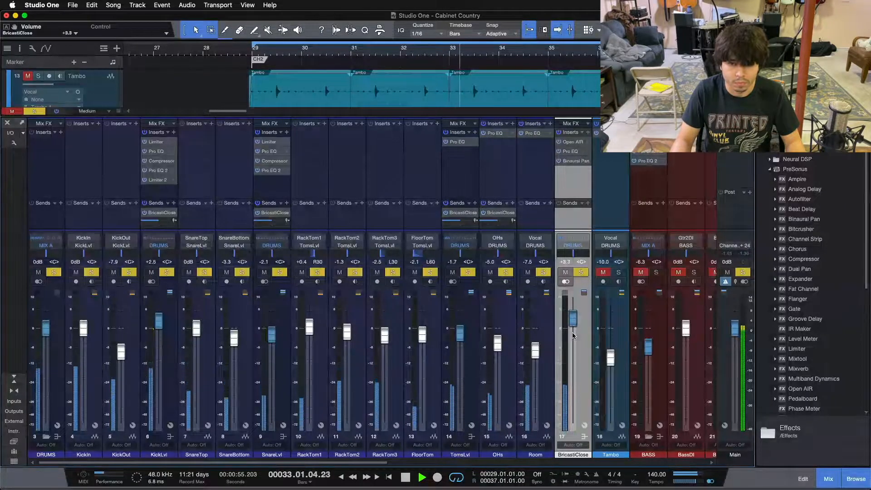
- Bring the BricastiClose fader back down to 0 dB while listening, and stop playback
scroll(573, 336, "down", 1)
scroll(572, 336, "down", 3)
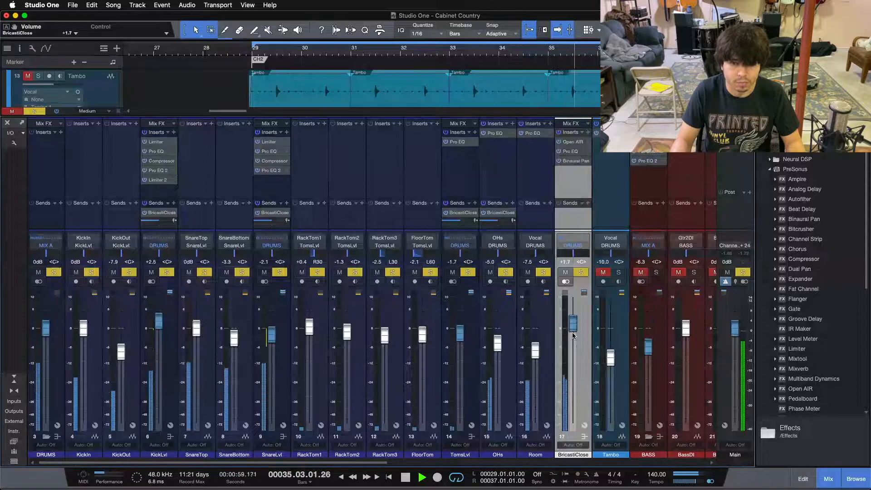
scroll(572, 336, "down", 3)
scroll(573, 336, "down", 1)
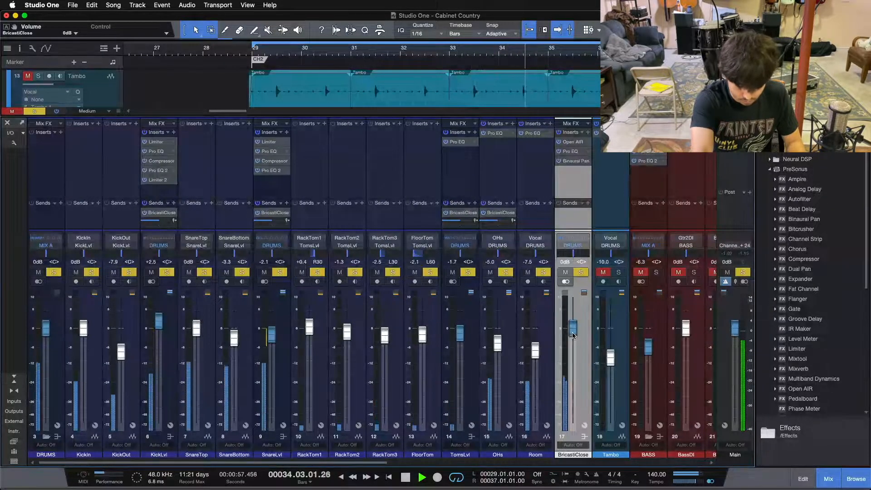
key("space")
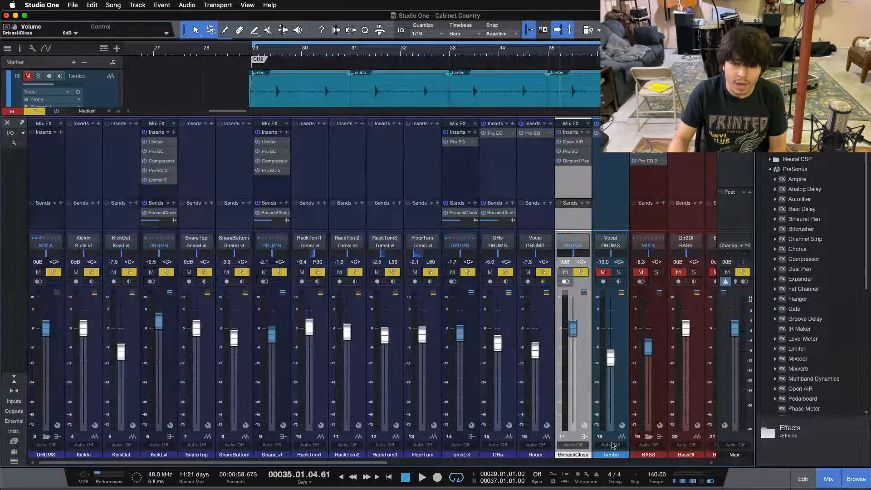
- Select TomsLvl, SnareLvl and KickLvl in turn to point out the drum channels feeding the reverb
left_click(453, 406)
left_click(277, 376)
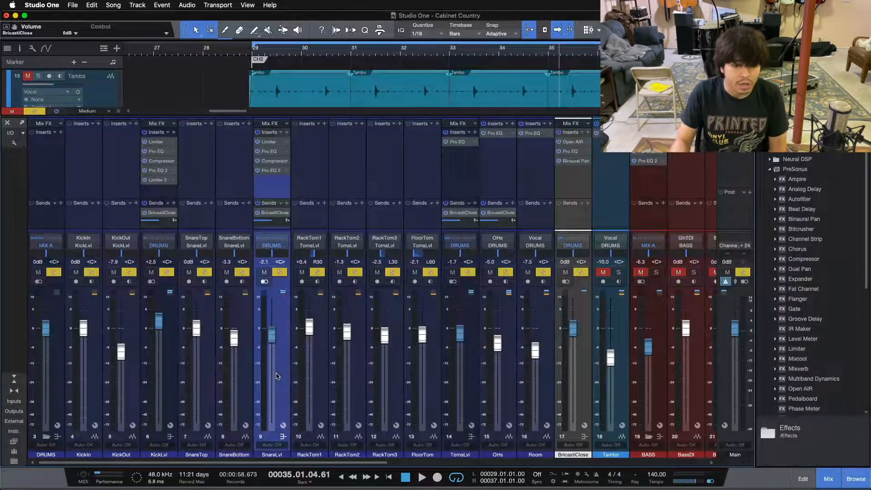
left_click(161, 377)
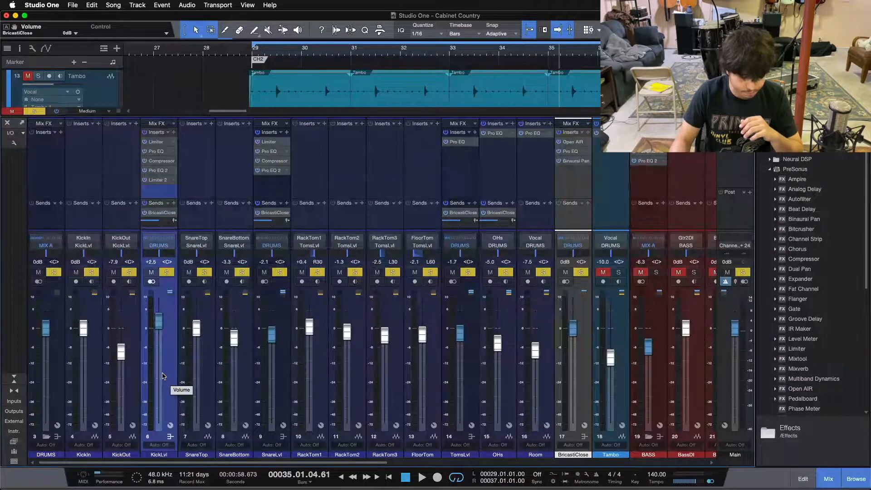
- Clear all solos, play the full mix from bar 29, and collapse the mixer to show the drum tracks above it
key("shift+s")
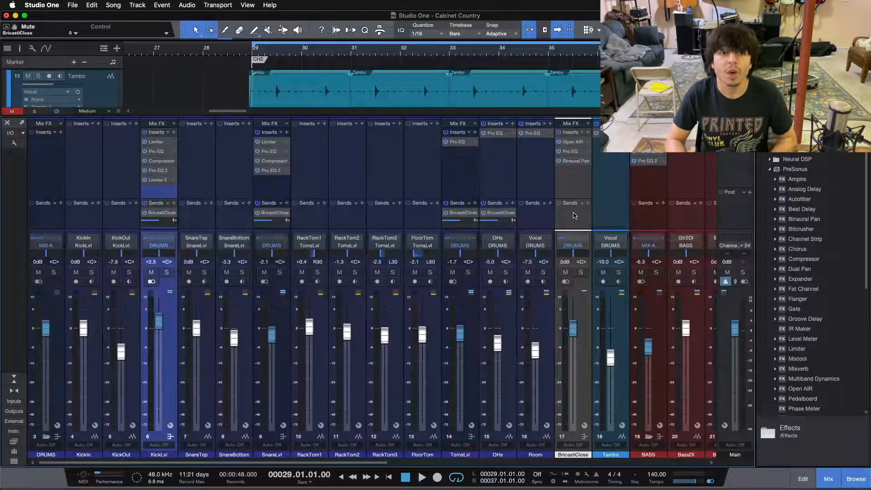
key("space")
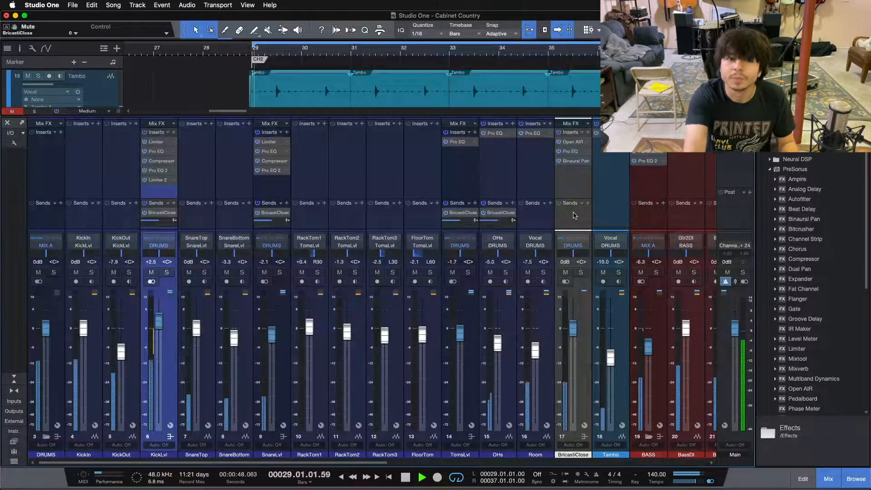
left_click(14, 379)
scroll(418, 163, "up", 8)
scroll(418, 162, "up", 4)
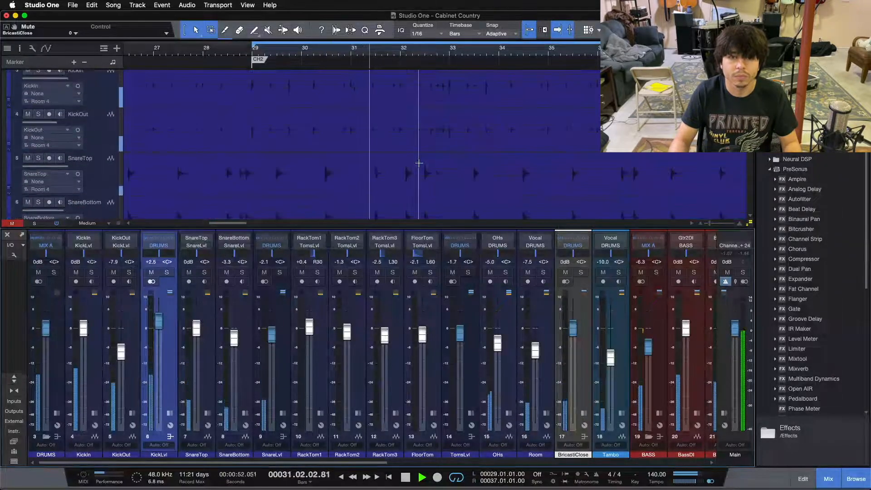
- Mute and unmute BricastiClose during playback to compare the full mix without and with the reverb, and stop playback
left_click(565, 272)
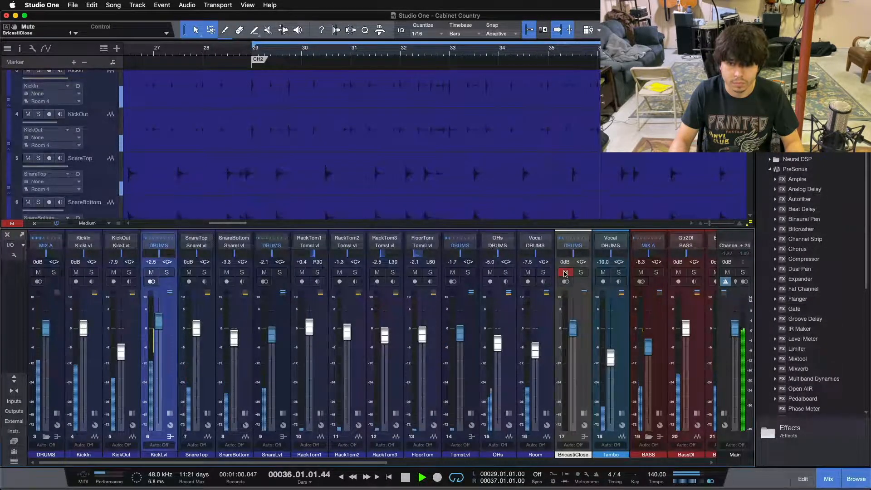
left_click(564, 272)
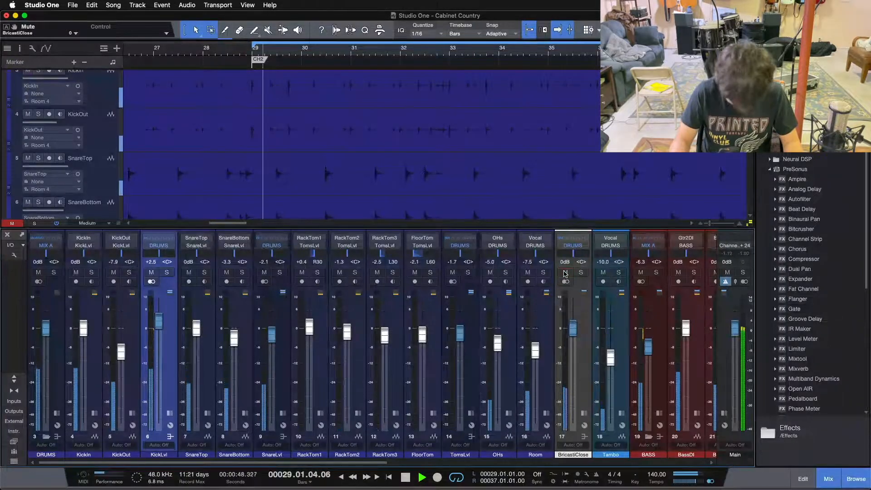
scroll(486, 202, "down", 6)
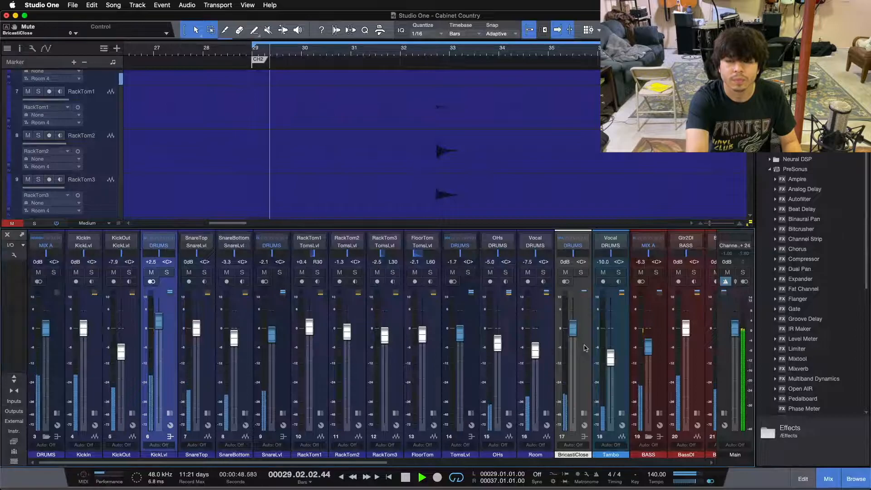
key("space")
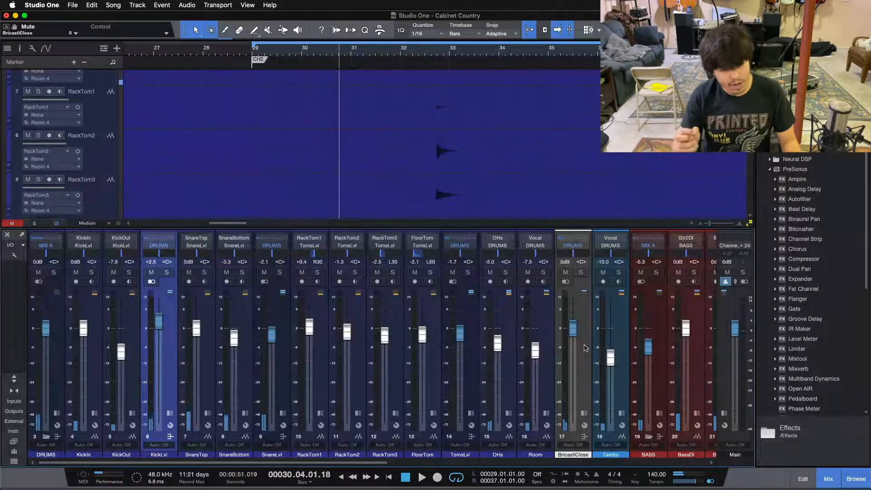